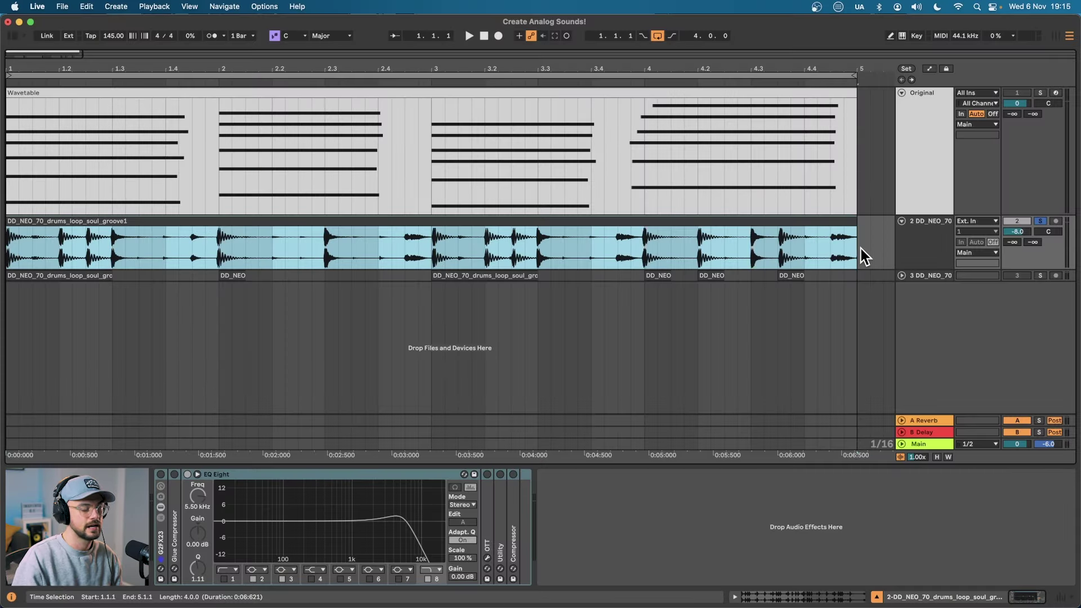
Select the full drum clip, focus the drum track's effect chain and play the loop.
left_click_drag(860, 249, 860, 248)
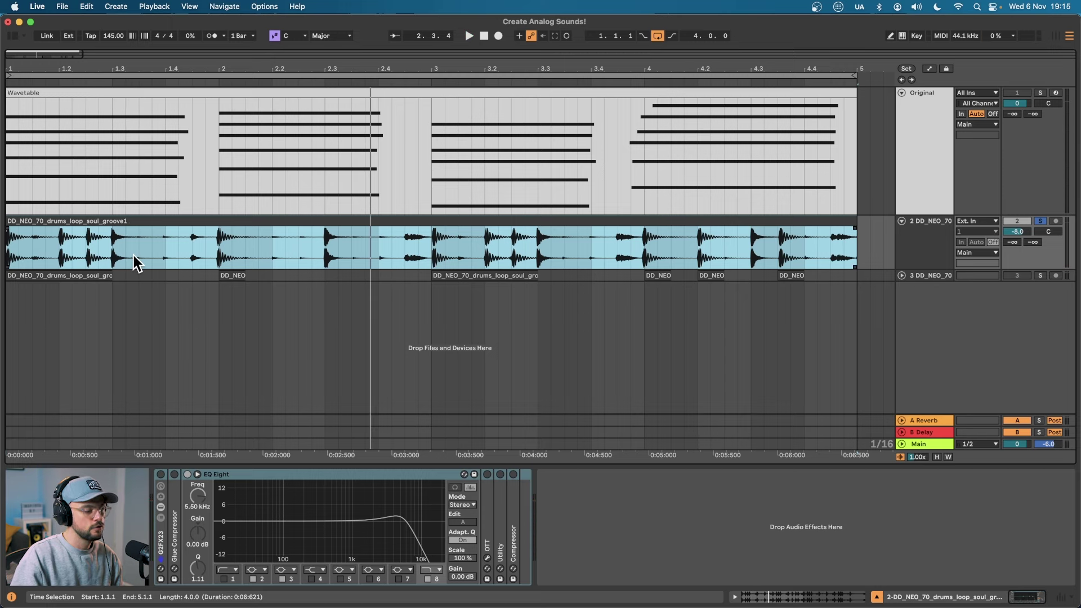
left_click(162, 483)
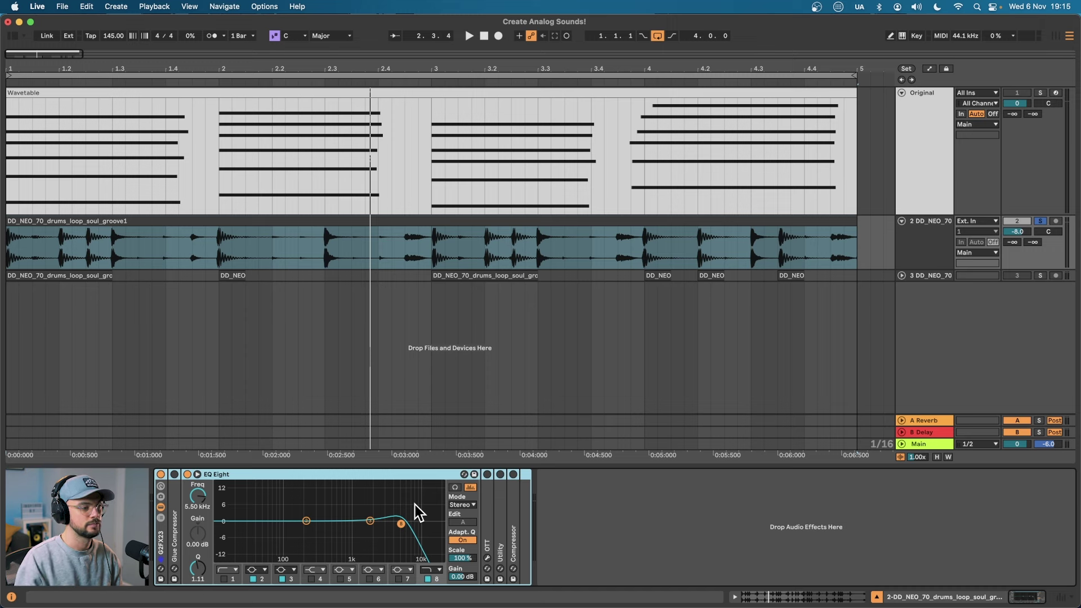
key("space")
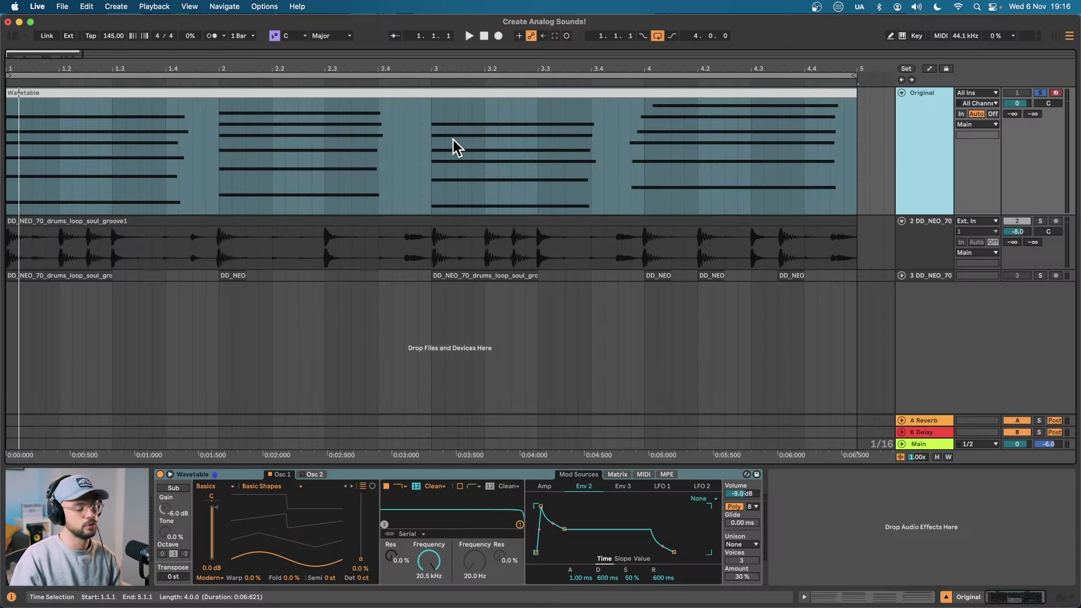
Enable Wavetable's Osc 2 in Classic mode with 17% pulse width and slight sync.
key("space")
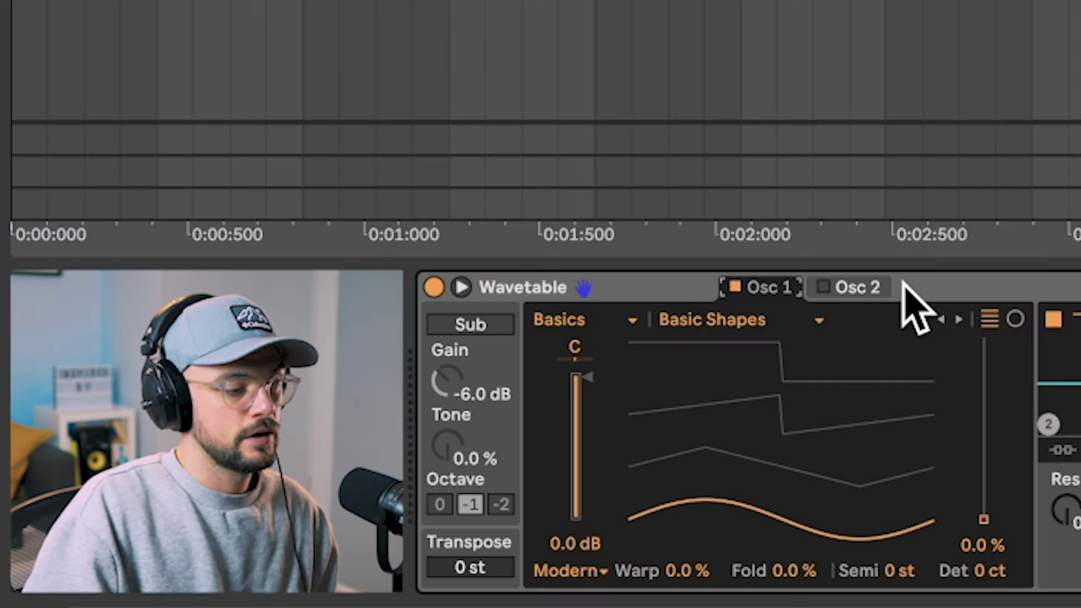
left_click(861, 288)
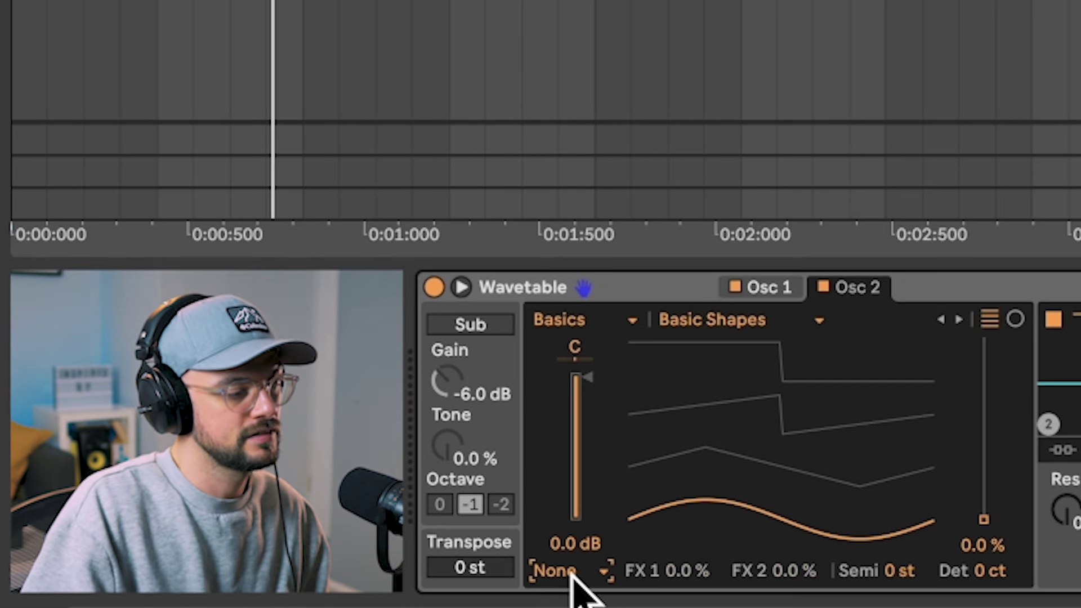
left_click(578, 578)
left_click(577, 524)
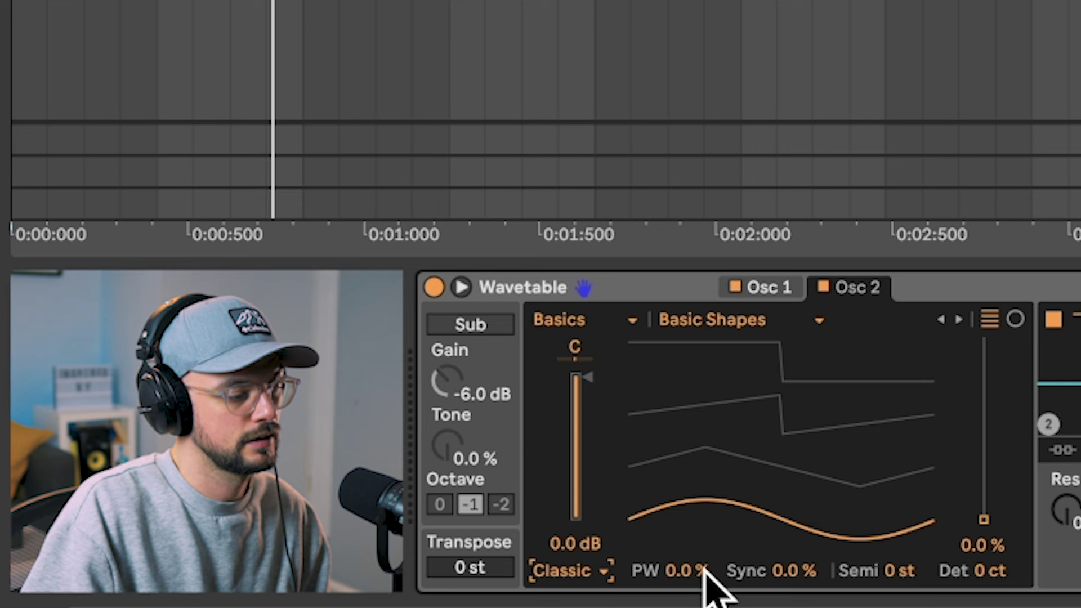
left_click_drag(686, 570, 686, 553)
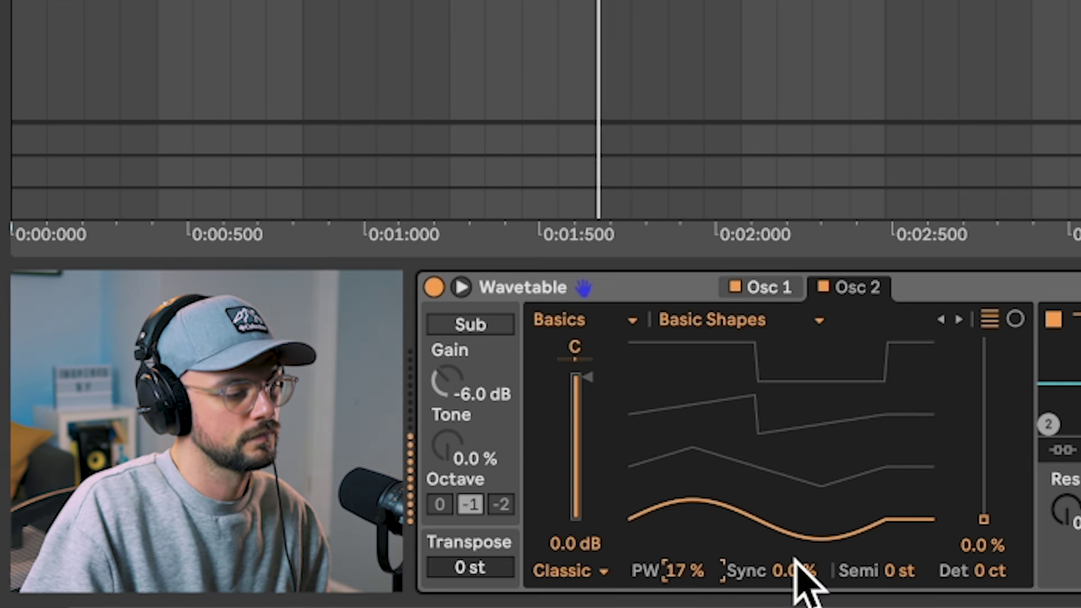
left_click_drag(795, 569, 795, 550)
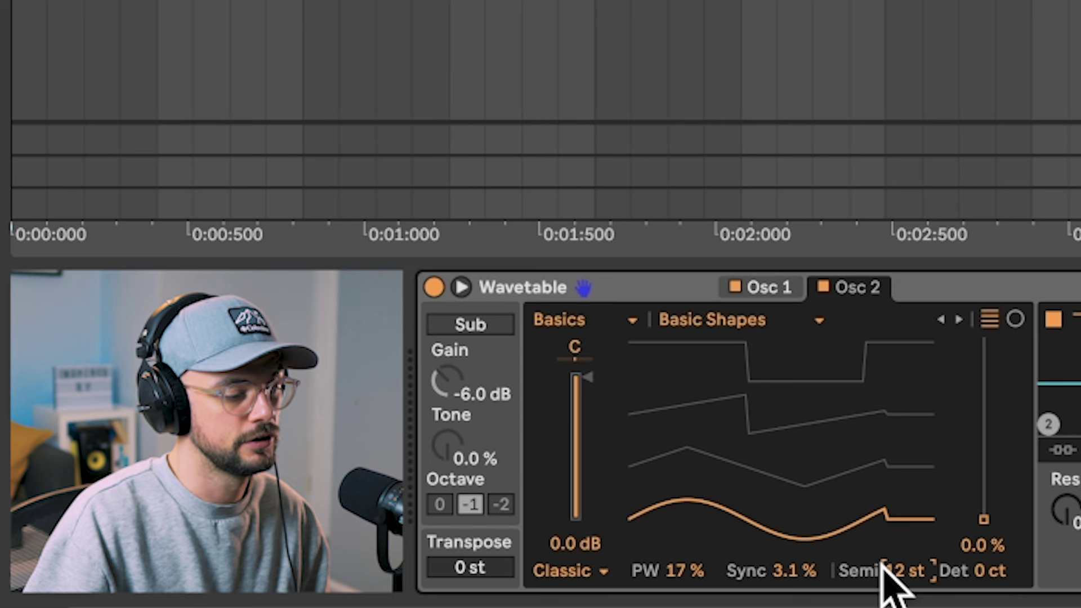
Bring Osc 2's level up to -22 dB while auditioning playback.
left_click_drag(582, 393, 581, 408)
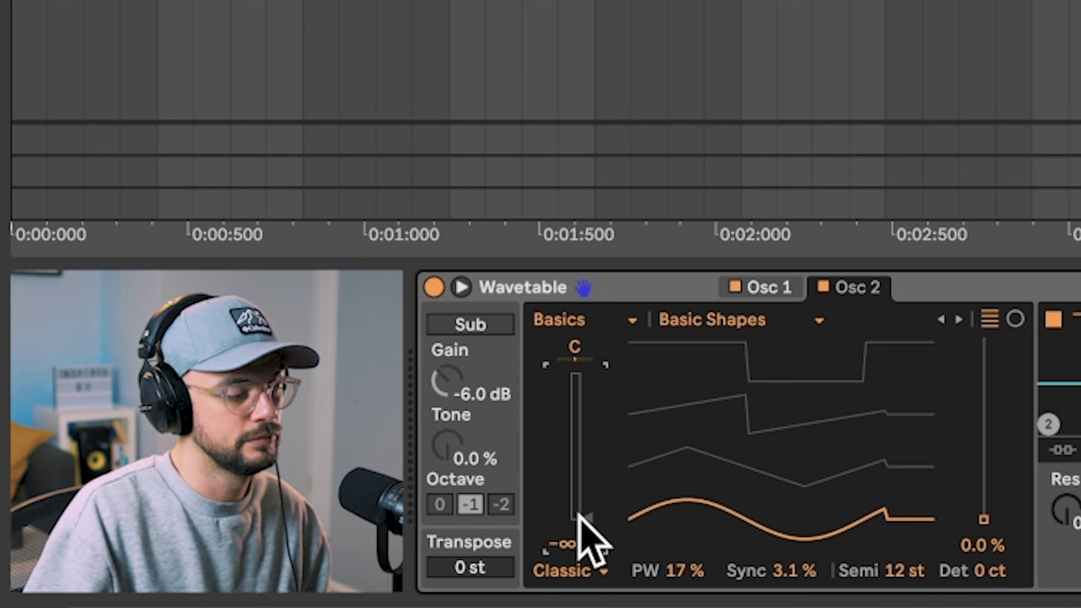
key("space")
left_click_drag(580, 515, 580, 475)
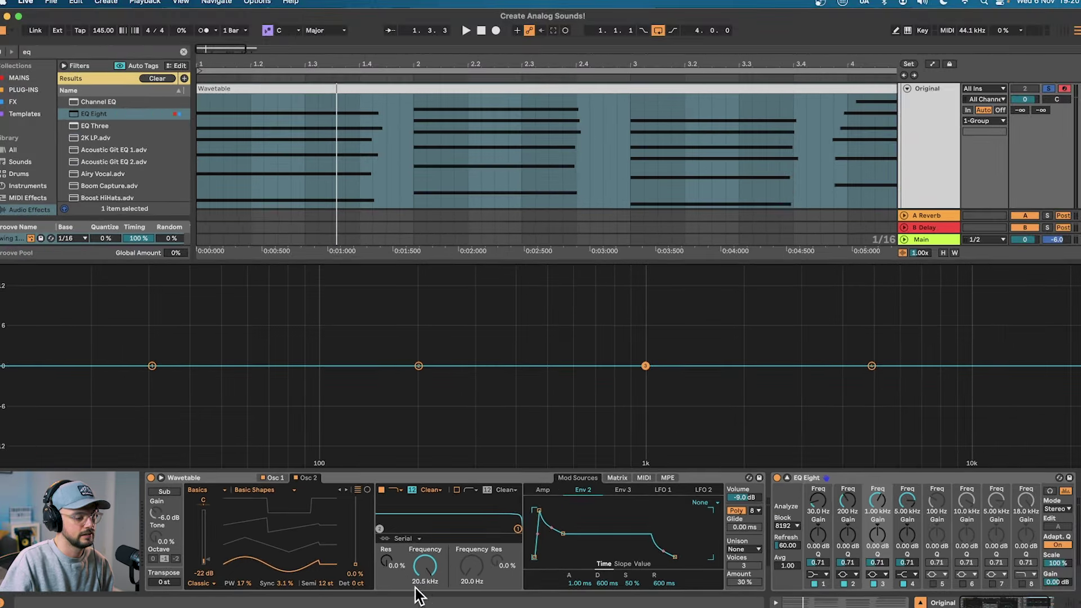
Lower Wavetable's filter cutoff from 20.5 kHz to 5.18 kHz during playback.
key("space")
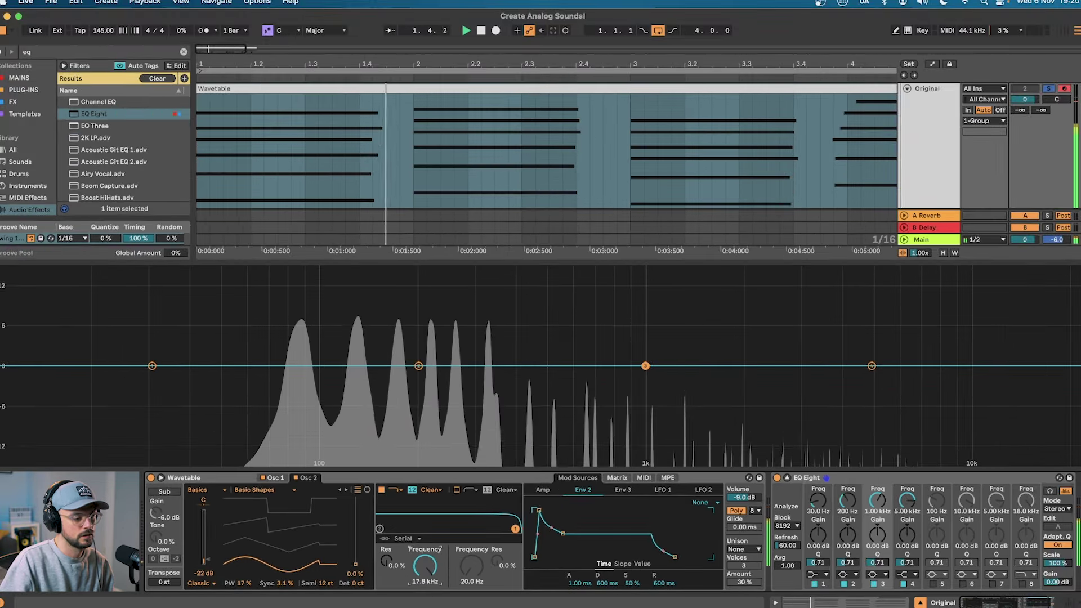
mouse_move(433, 571)
left_mouse_down()
mouse_move(440, 549)
mouse_move(440, 567)
left_mouse_up()
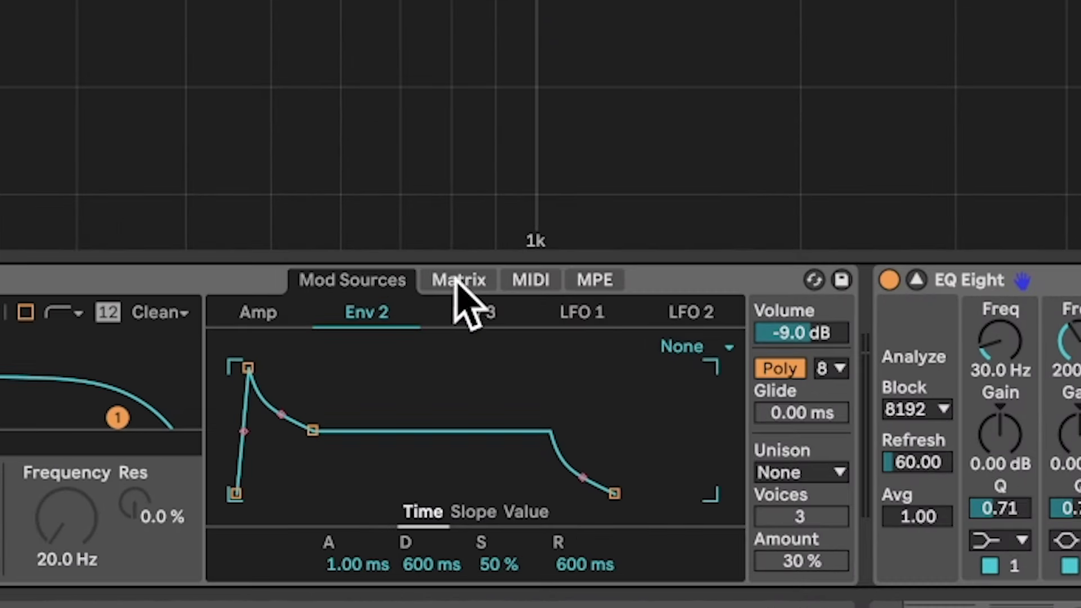
Set LFO 1 to about 0.2% depth and a 5.13 Hz rate.
left_click(617, 478)
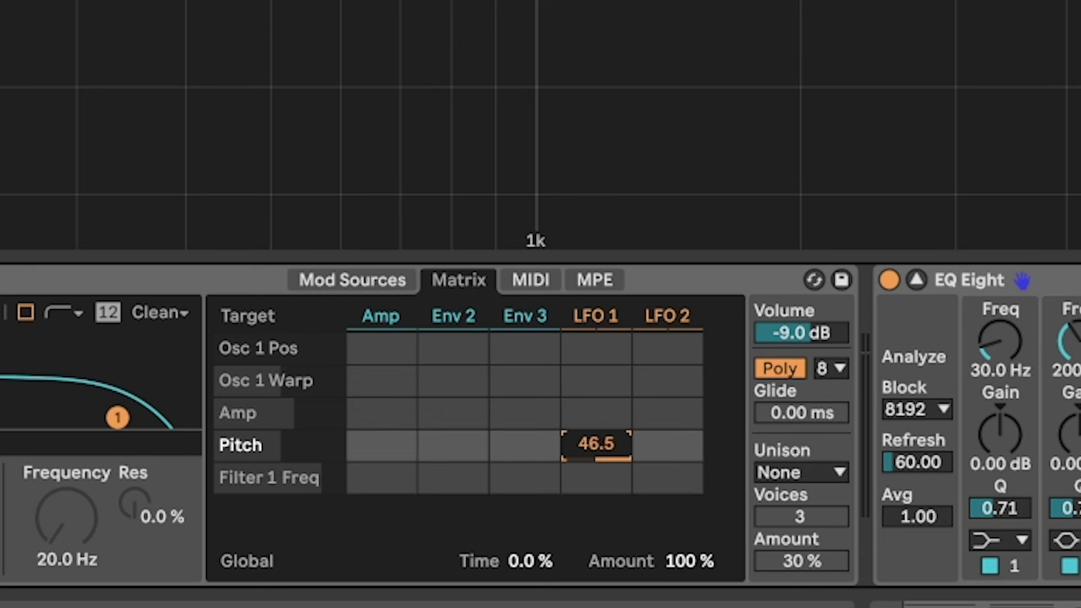
left_click(373, 278)
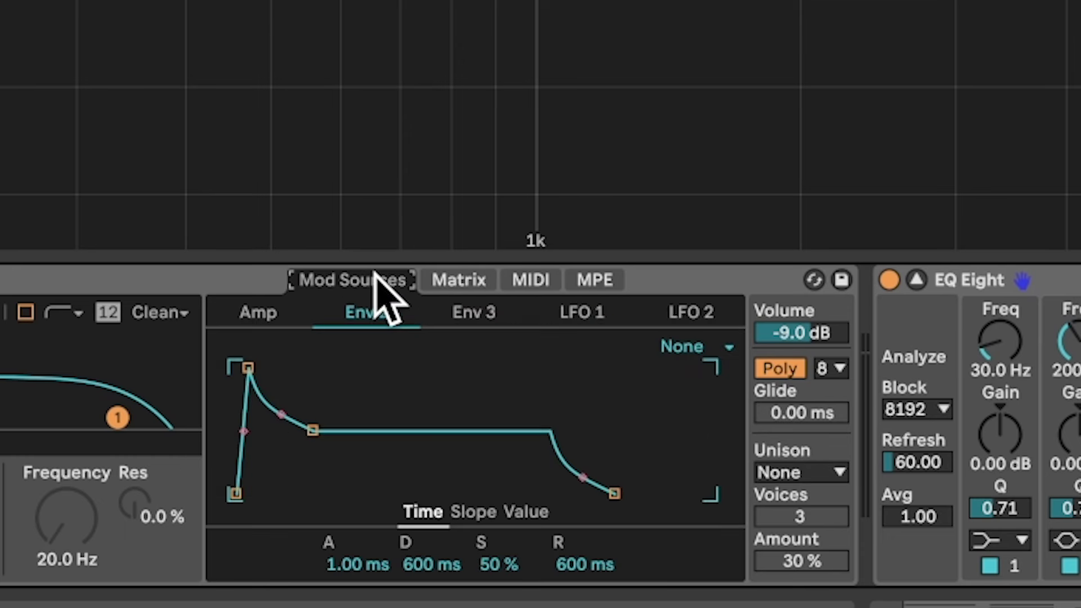
left_click(608, 306)
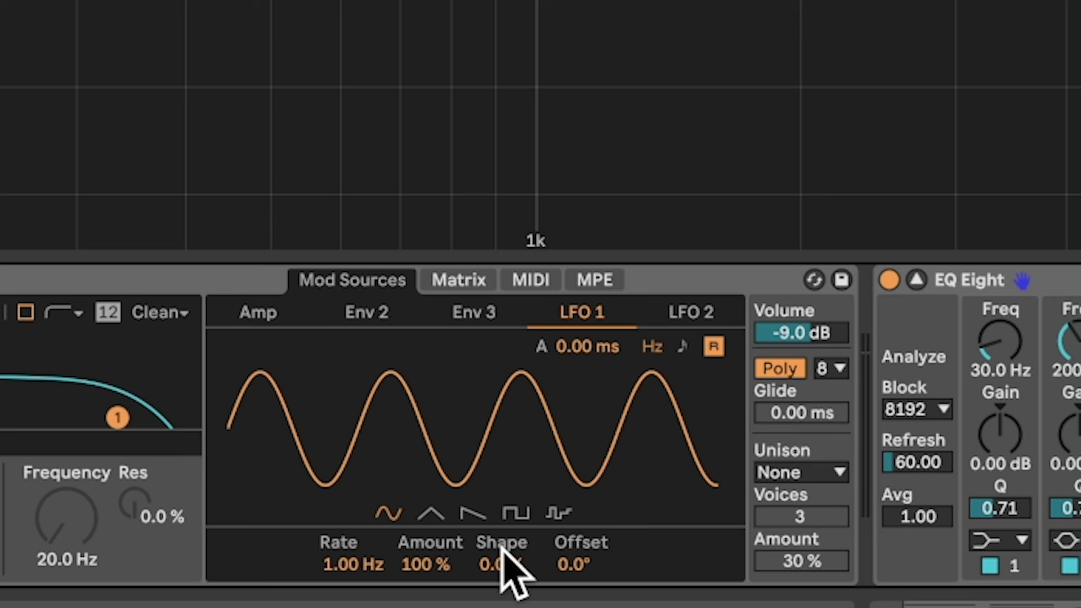
left_click_drag(425, 564, 425, 605)
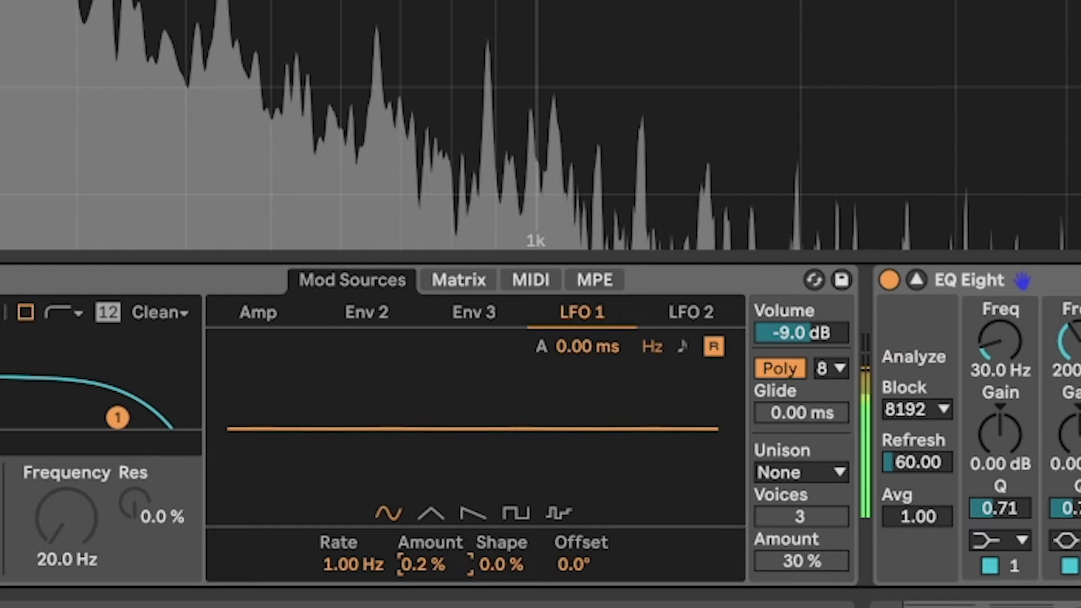
mouse_move(362, 563)
left_mouse_down()
mouse_move(362, 540)
mouse_move(362, 551)
left_mouse_up()
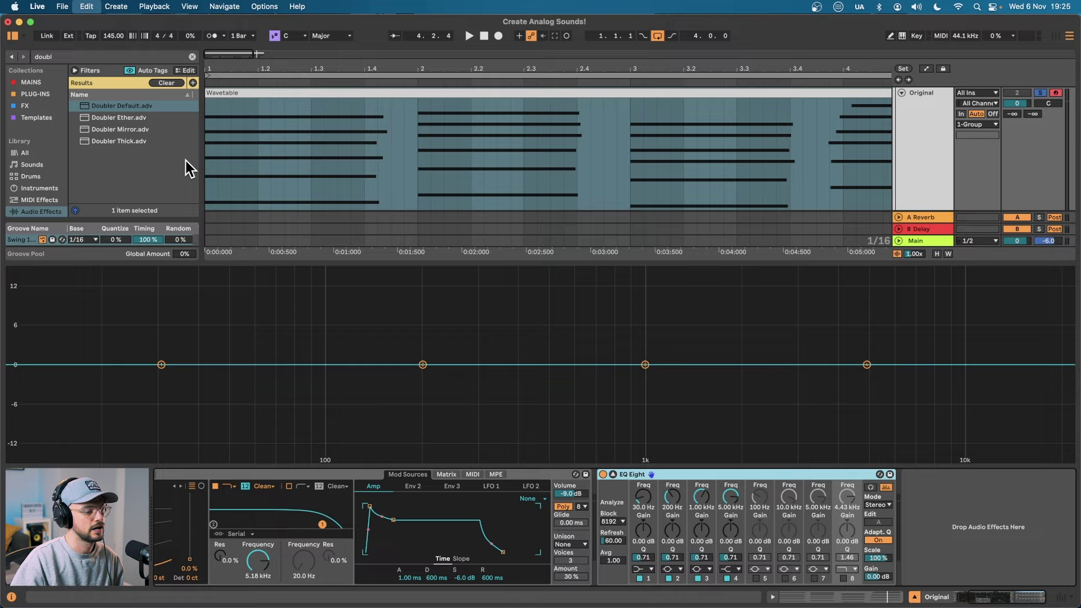
Load Doubler Default and set its amount to 25% with dry/wet lowered to about 27%.
key("Return")
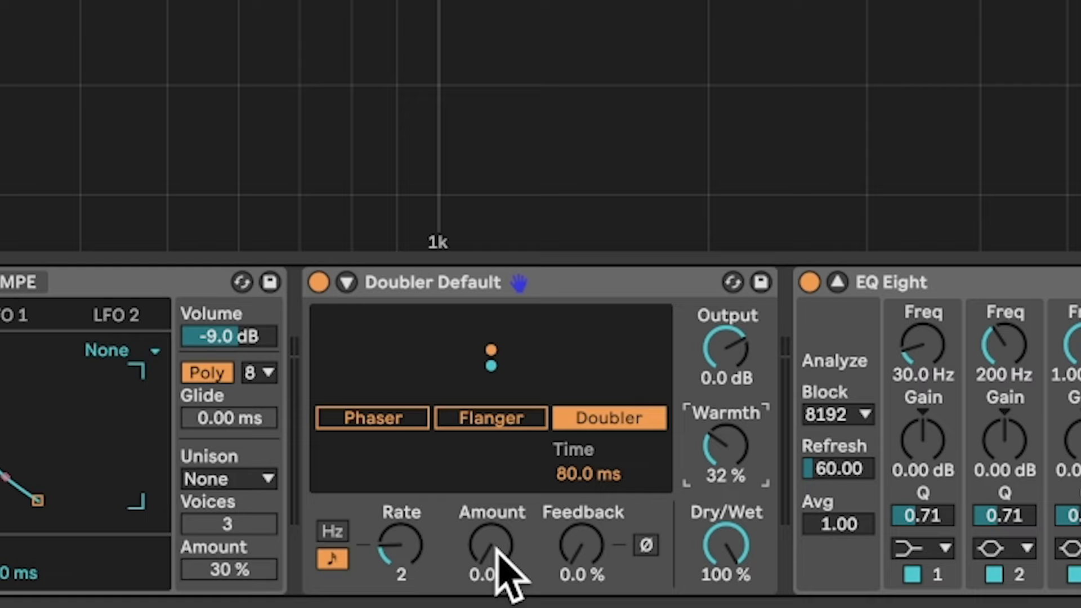
left_click_drag(497, 547, 497, 517)
left_click_drag(738, 559, 738, 605)
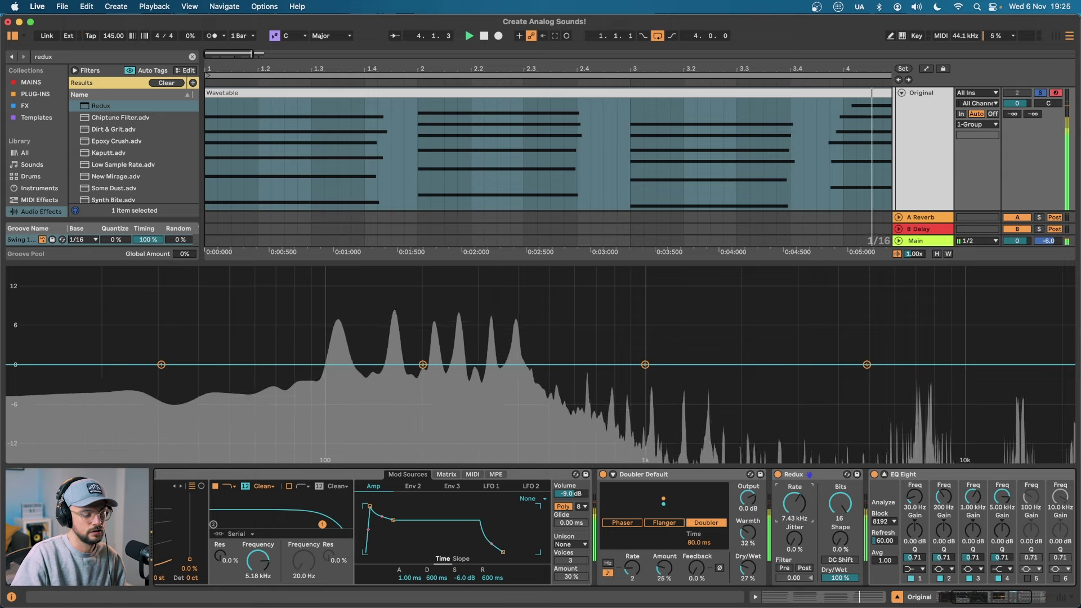
Set Redux dry/wet to 31%, enable EQ Eight's 4.43 kHz band-8 high cut, and search 'ott'.
mouse_move(843, 582)
left_mouse_down()
mouse_move(843, 602)
mouse_move(840, 584)
left_mouse_up()
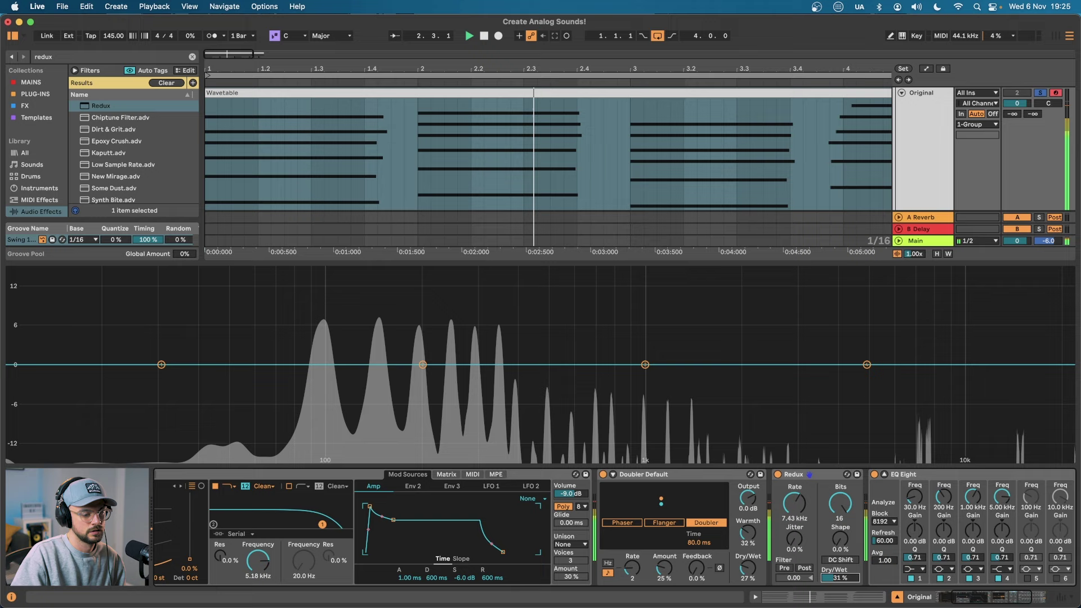
left_click(1052, 573)
left_click(957, 575)
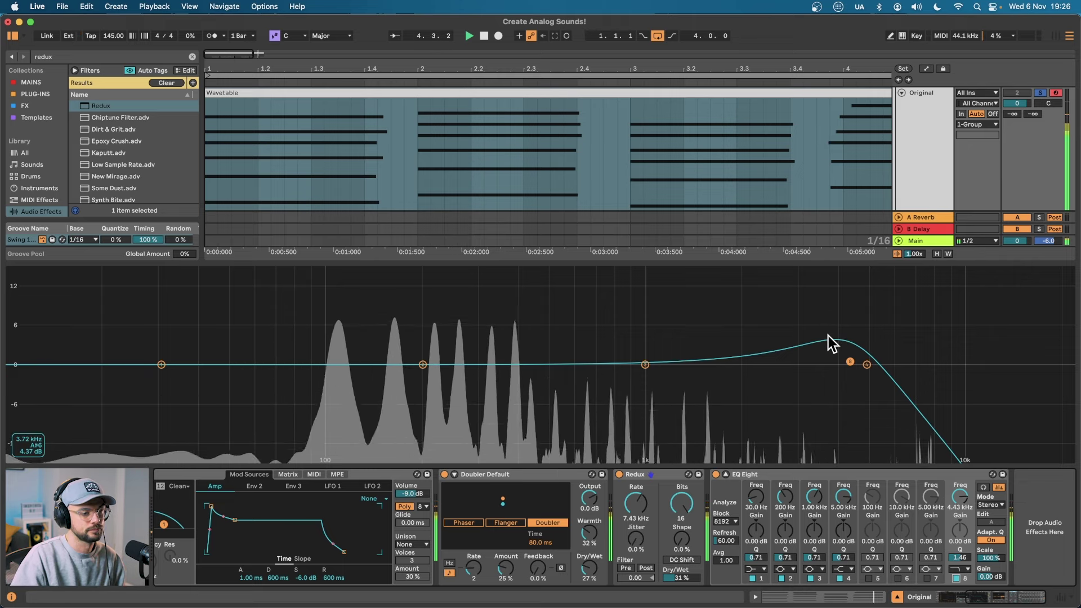
left_click(124, 54)
type("ott")
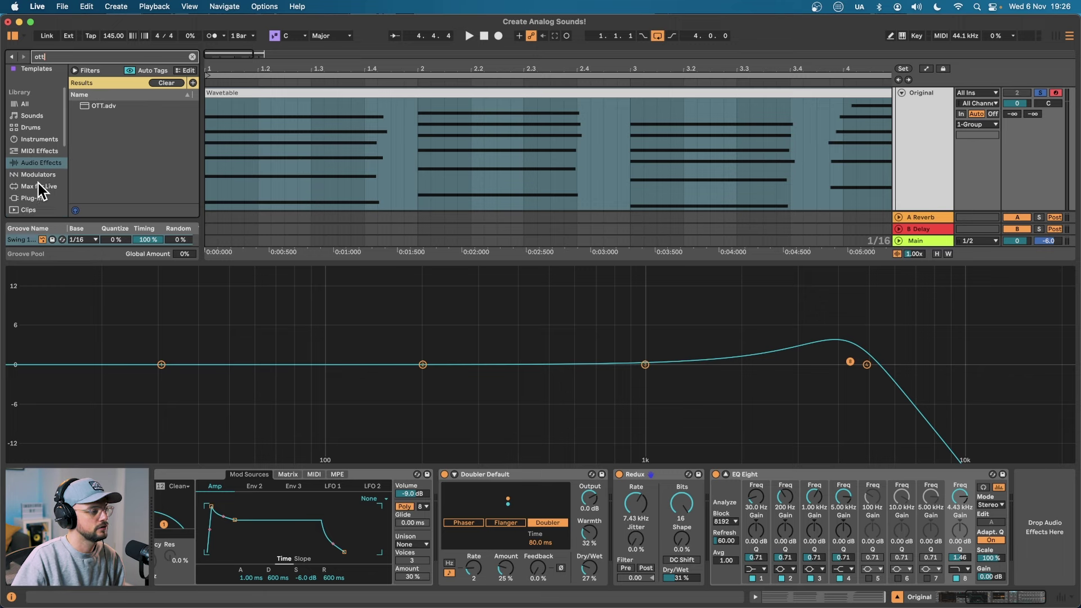
Load the Xfer OTT plug-in and nudge its high band up during playback.
left_click(35, 199)
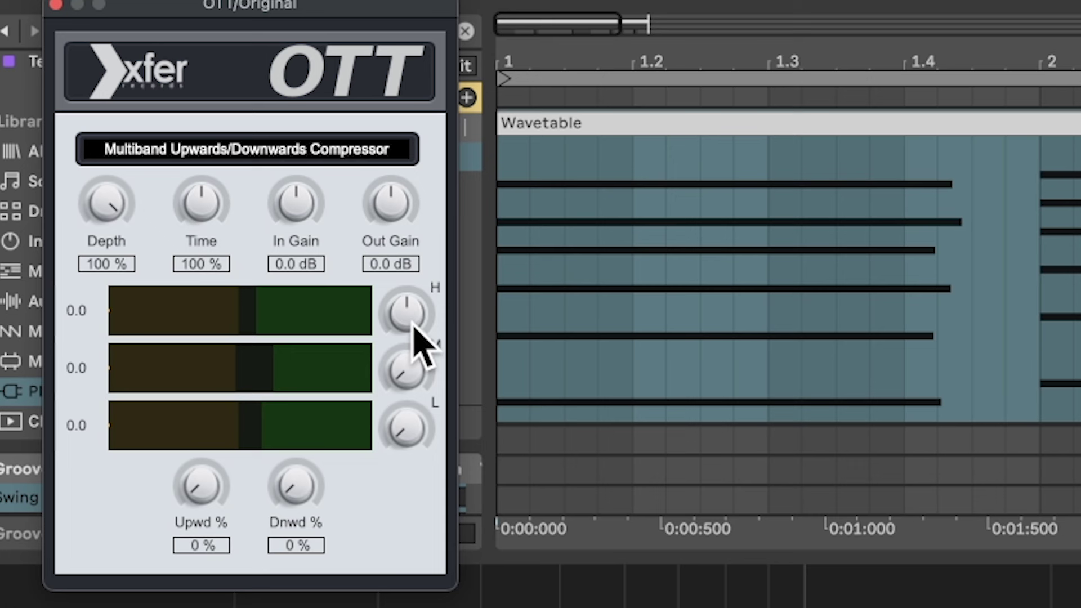
key("space")
left_click_drag(412, 321, 419, 301)
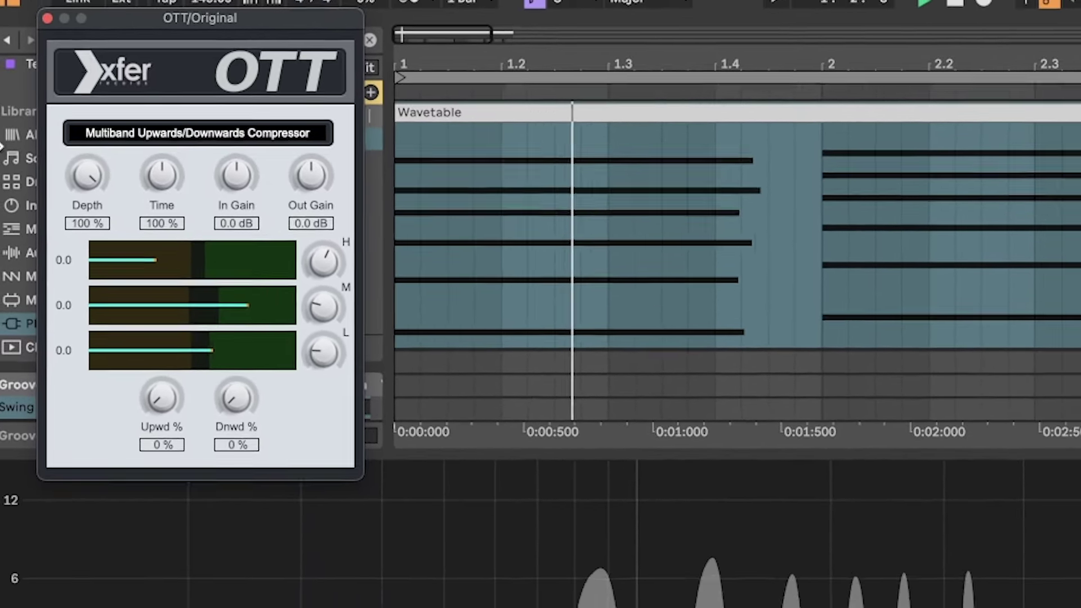
Add a second EQ Eight after OTT with a steep band-1 low cut near 38 Hz.
left_click(48, 18)
left_click(70, 46)
type("eq")
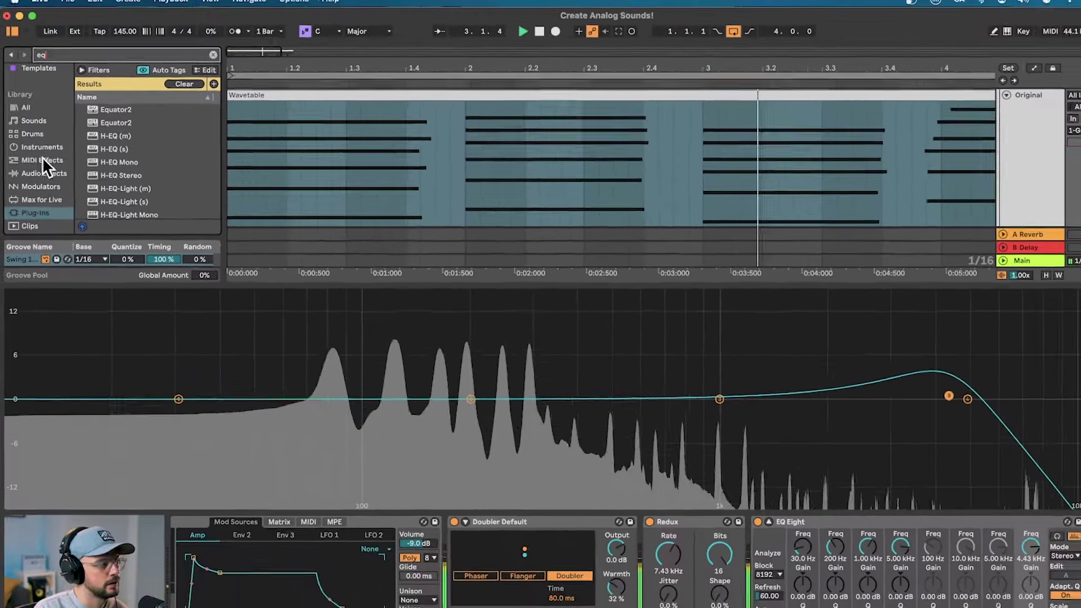
left_click(51, 199)
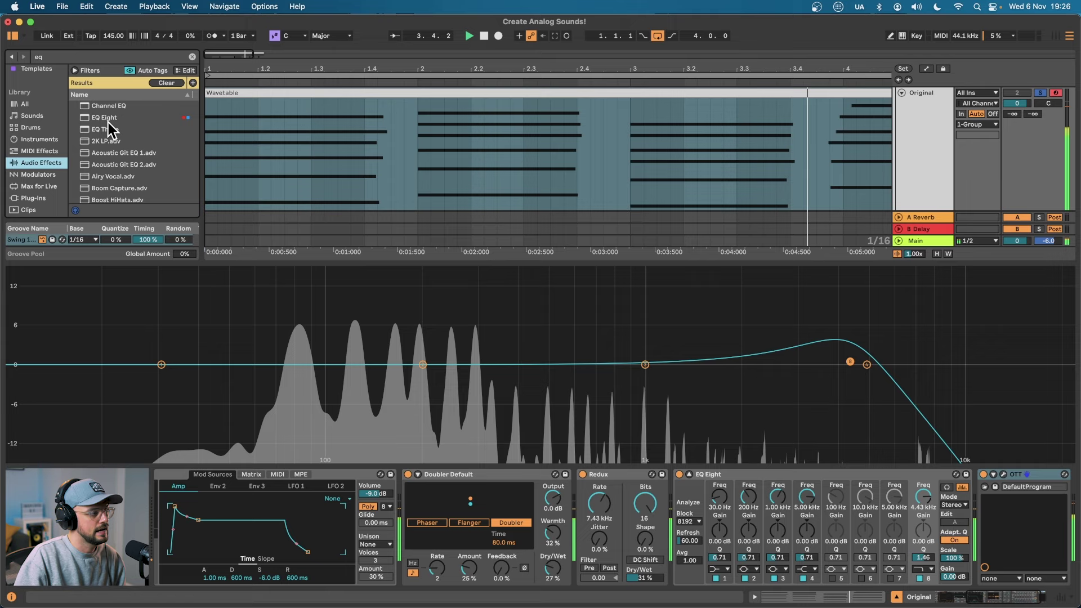
left_click_drag(109, 121, 1064, 521)
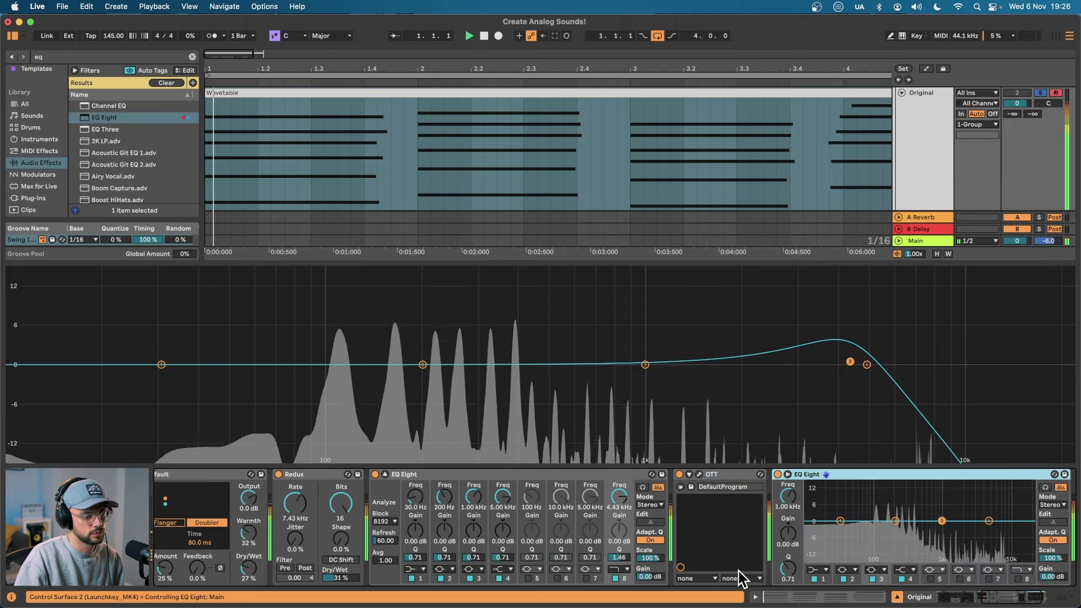
left_click(823, 568)
left_click(827, 499)
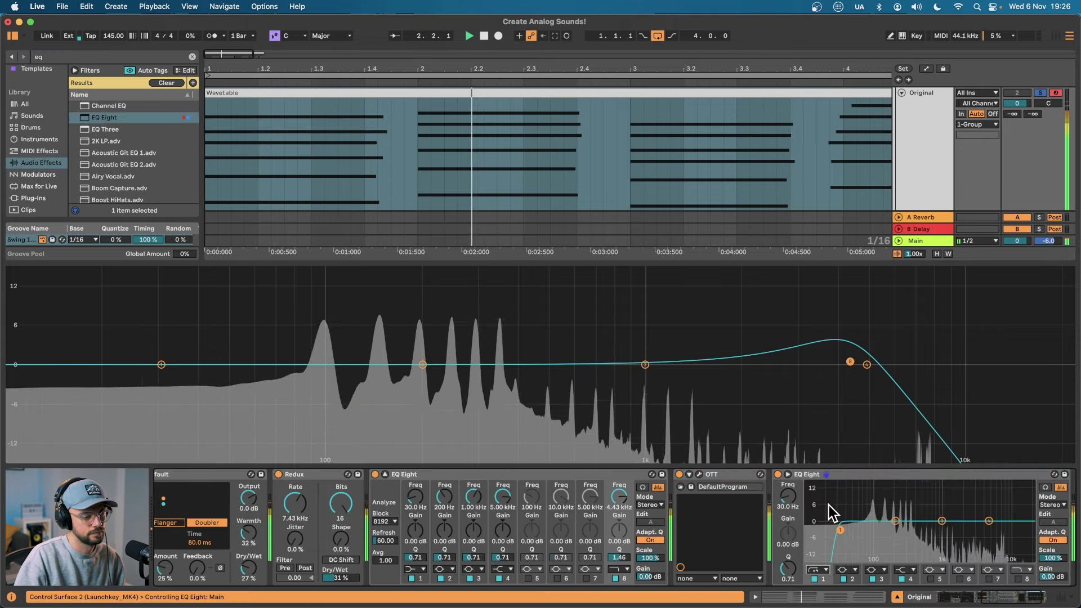
left_click_drag(840, 530, 850, 535)
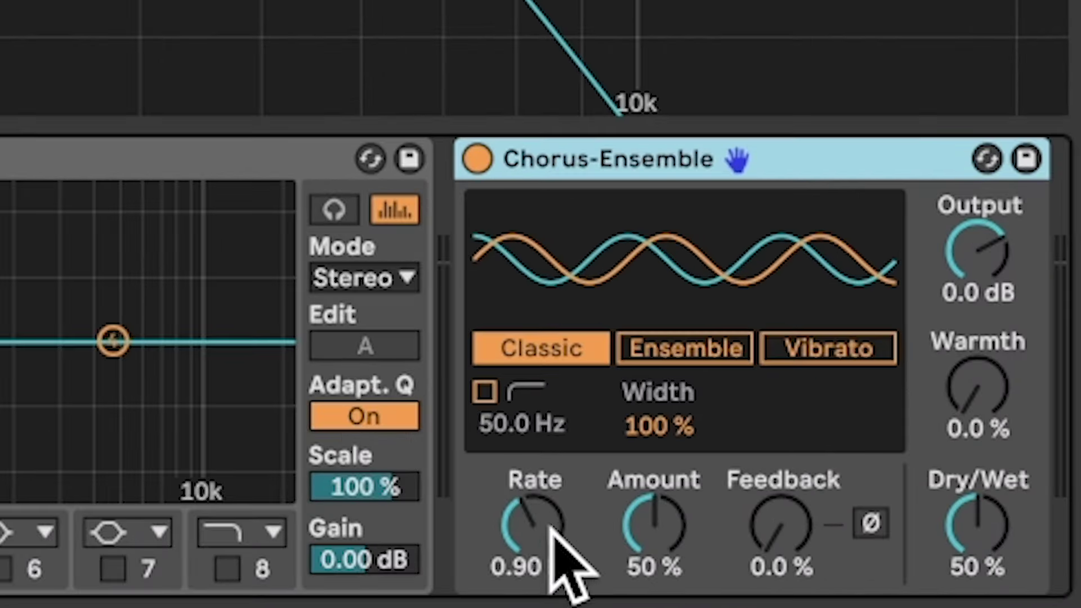
Set Chorus-Ensemble to 20% amount, 0.23 Hz rate and about 2.2% warmth.
left_click_drag(653, 524, 653, 551)
left_click_drag(554, 509, 554, 545)
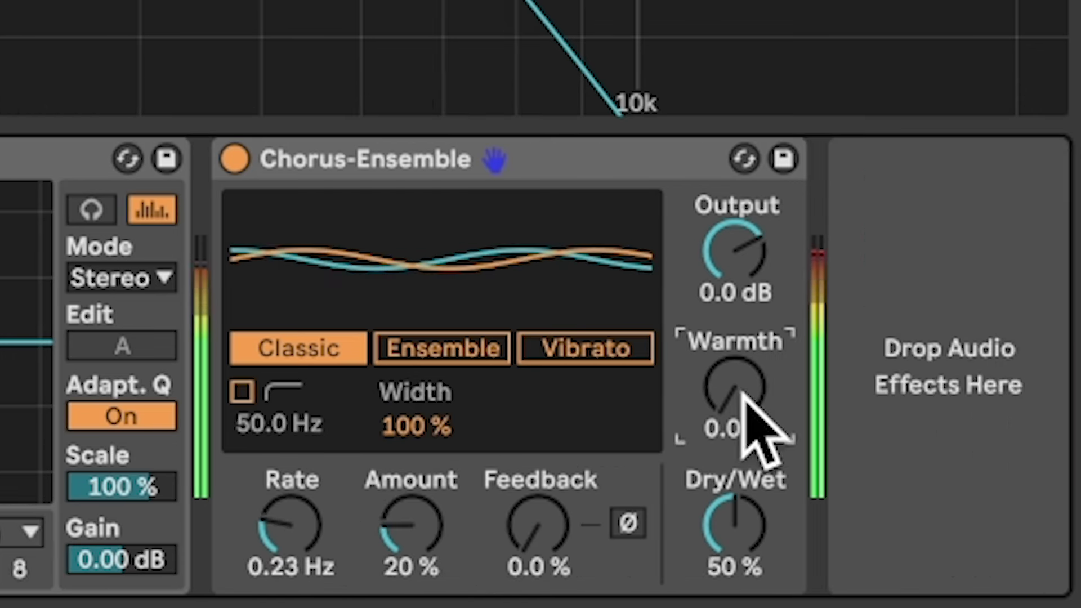
left_click_drag(743, 396, 743, 376)
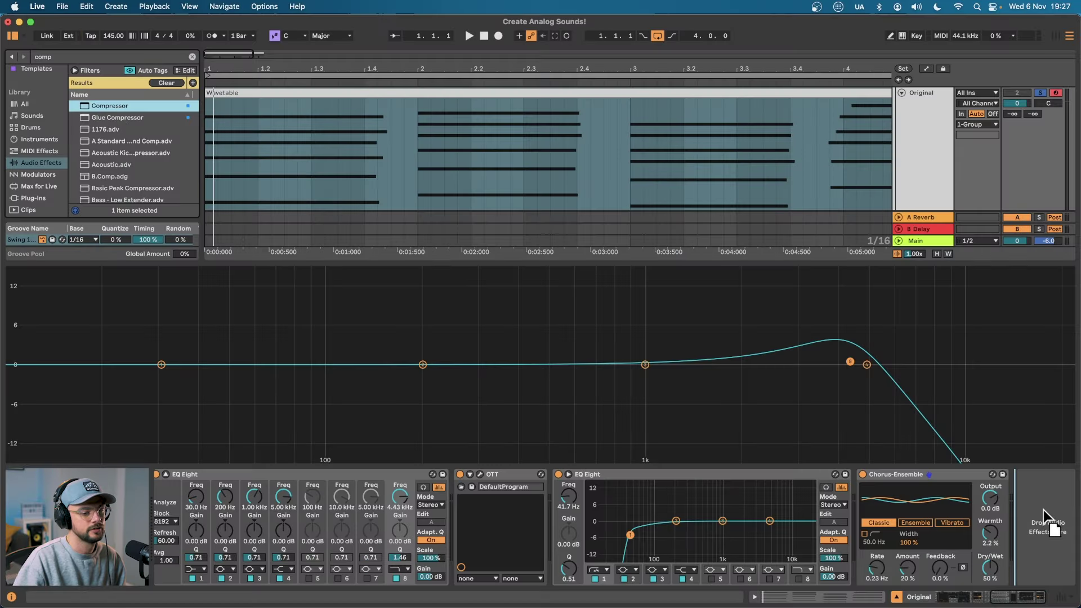
Add a Compressor and sidechain it from the 4-DD NEO 70 drum track.
left_click_drag(1042, 509, 1044, 509)
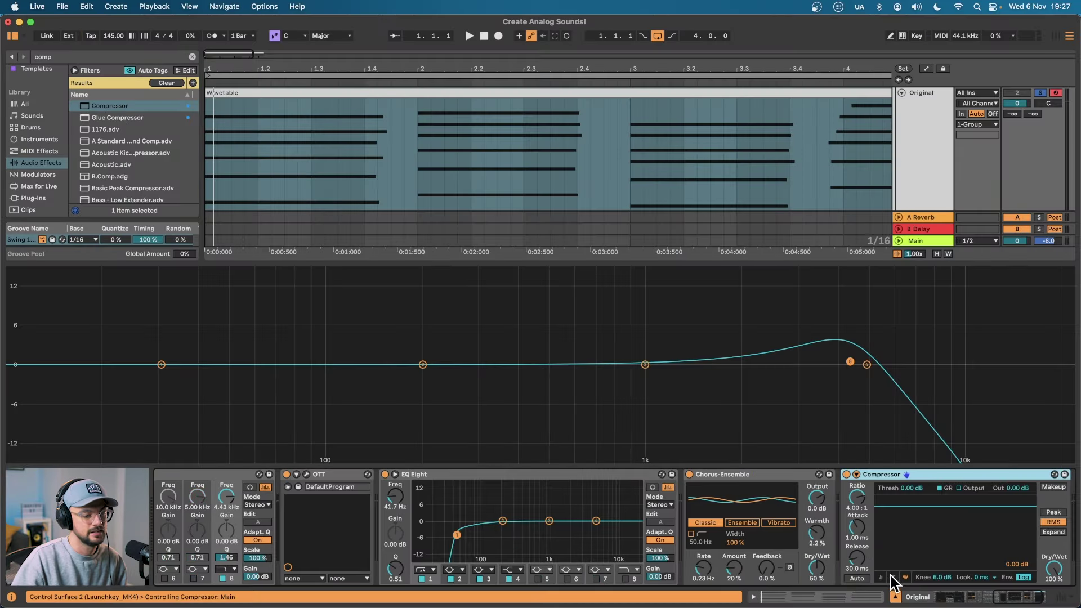
left_click(856, 475)
left_click(866, 505)
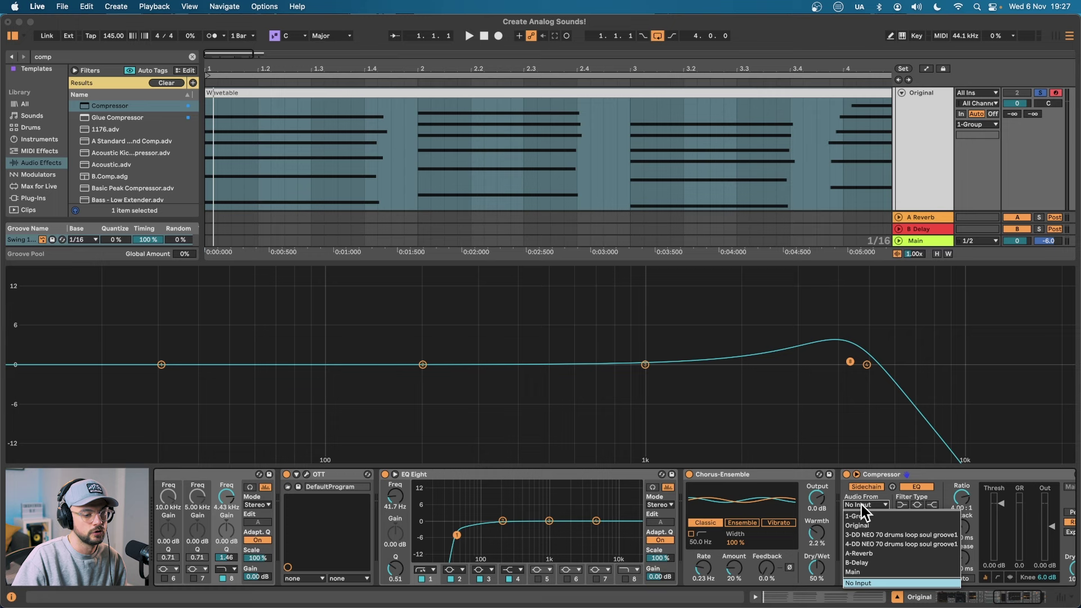
left_click(885, 544)
scroll(752, 111, "down", 3)
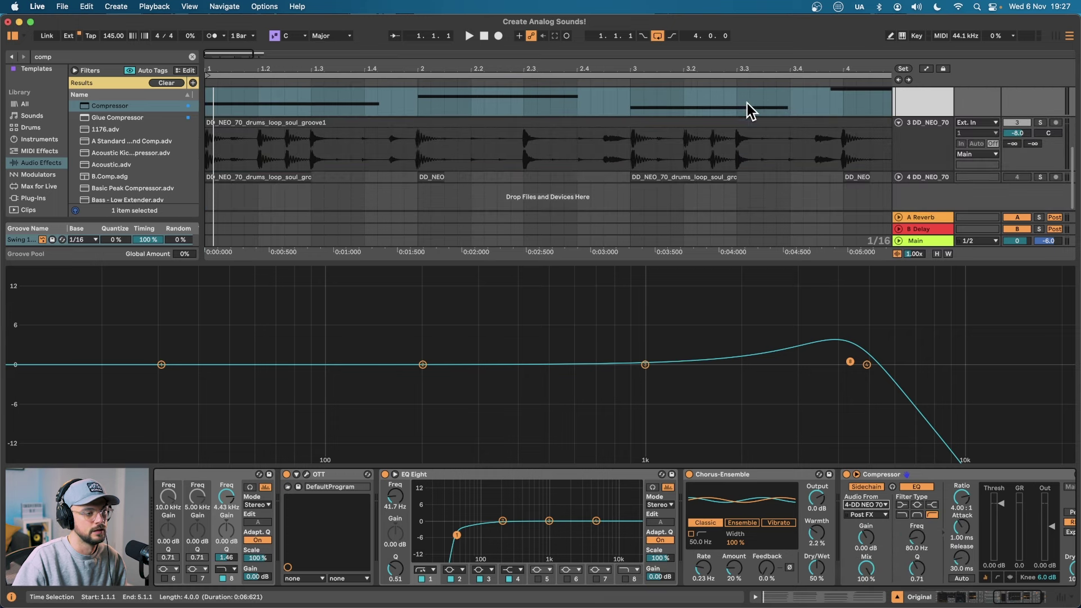
left_click(899, 177)
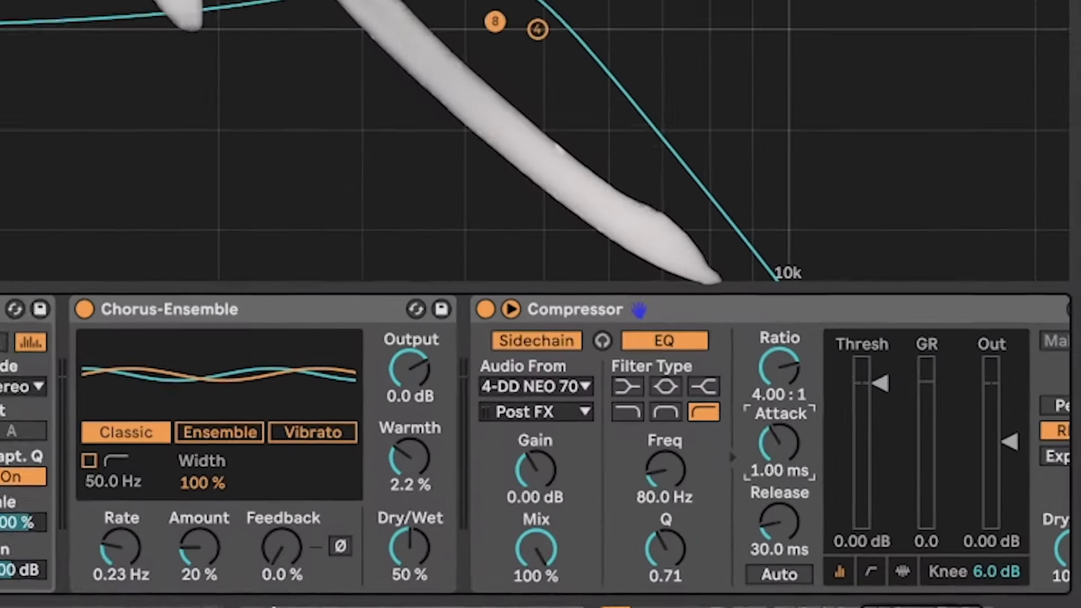
Set the compressor attack to 0.01 ms and threshold to -17.9 dB while listening.
left_click_drag(962, 526, 982, 543)
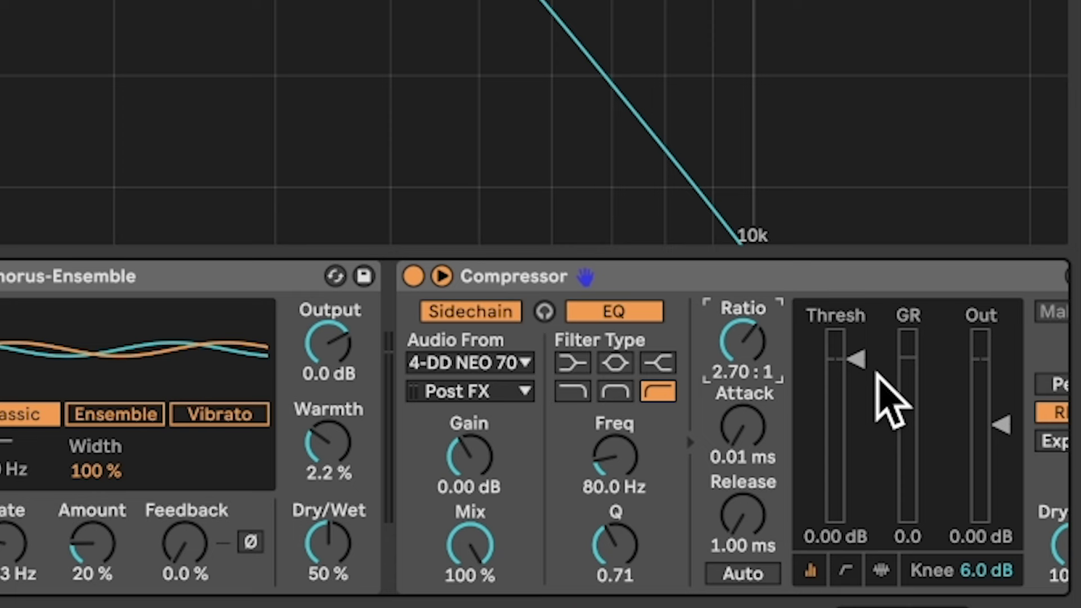
key("space")
mouse_move(864, 403)
left_mouse_down()
mouse_move(864, 511)
mouse_move(864, 488)
left_mouse_up()
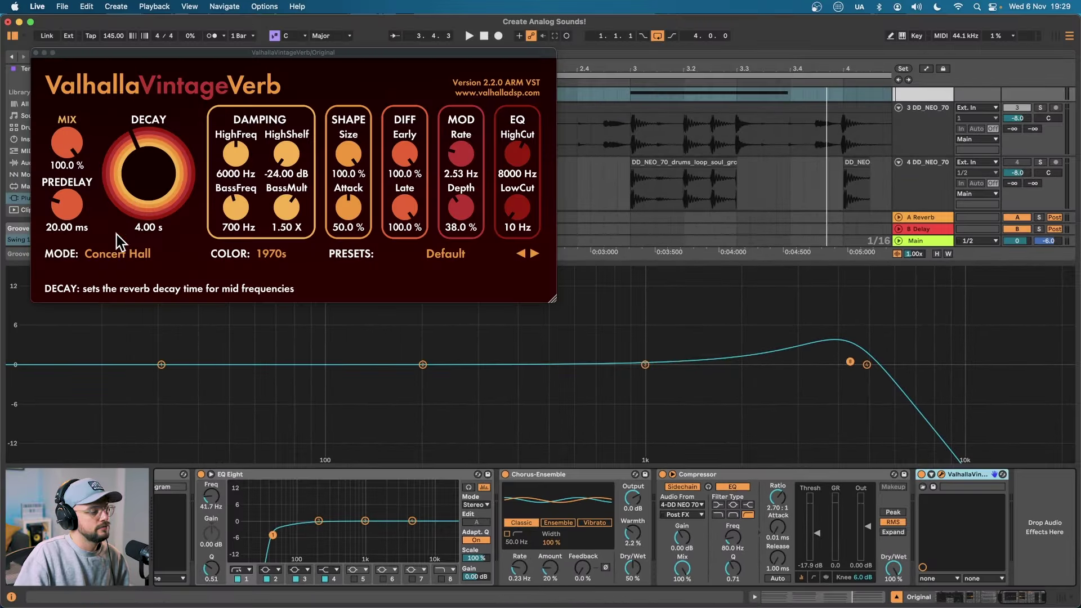
Set ValhallaVintageVerb to Dirty Plate, 0.84 s decay, 600 Hz low cut, 89% size, 26.4% mix.
left_click(125, 254)
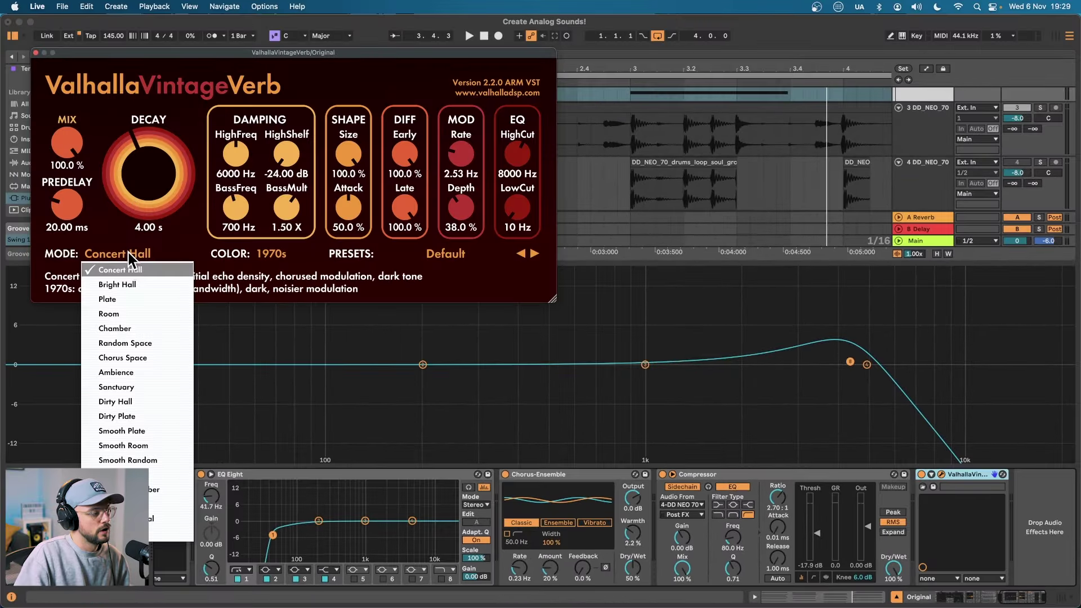
left_click(135, 419)
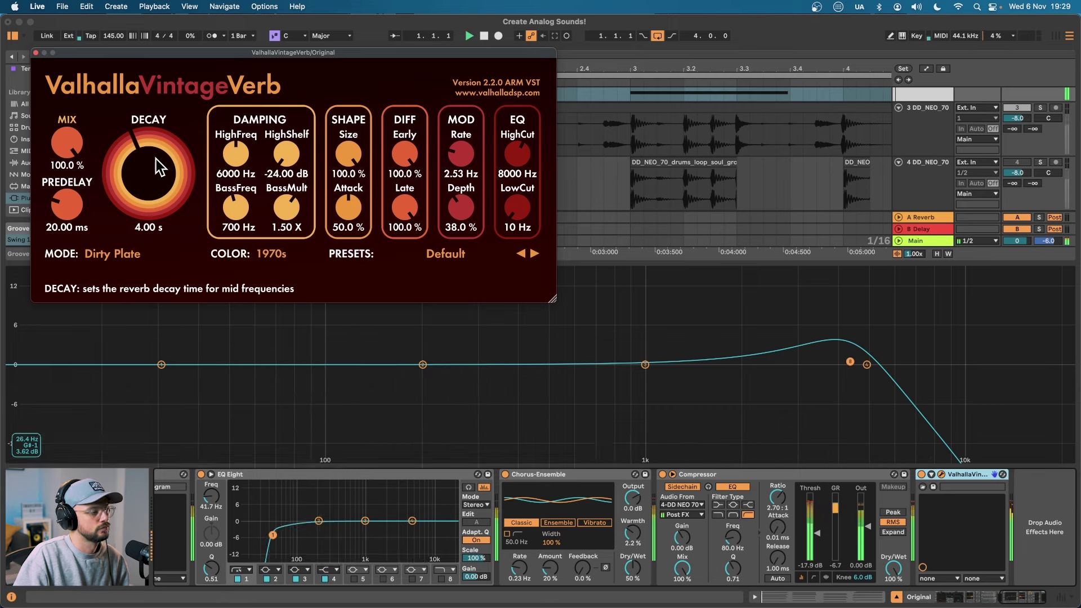
left_click_drag(156, 159, 160, 183)
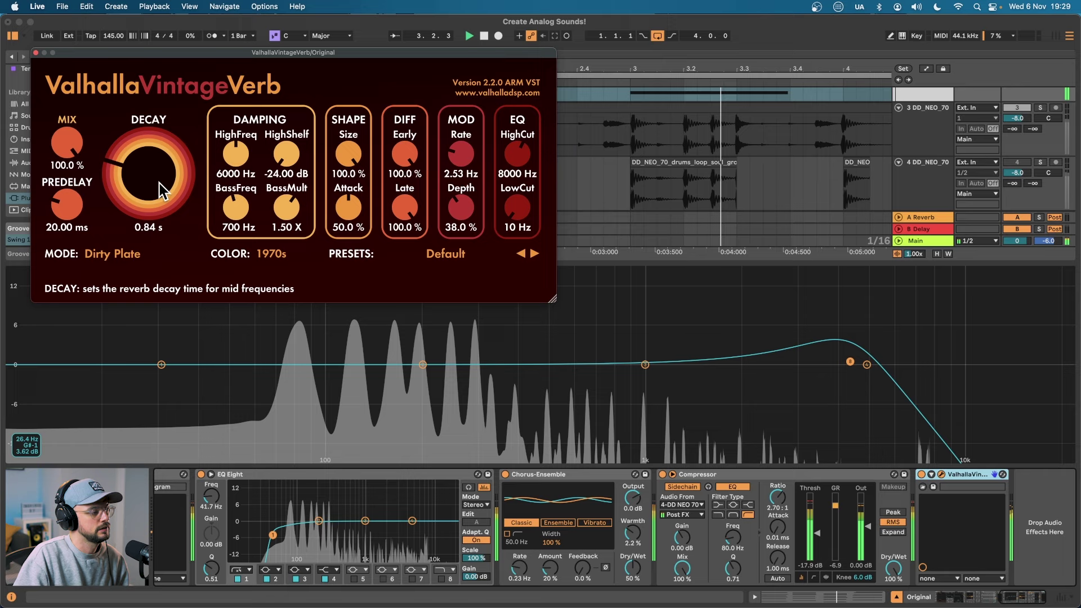
left_click_drag(519, 211, 521, 156)
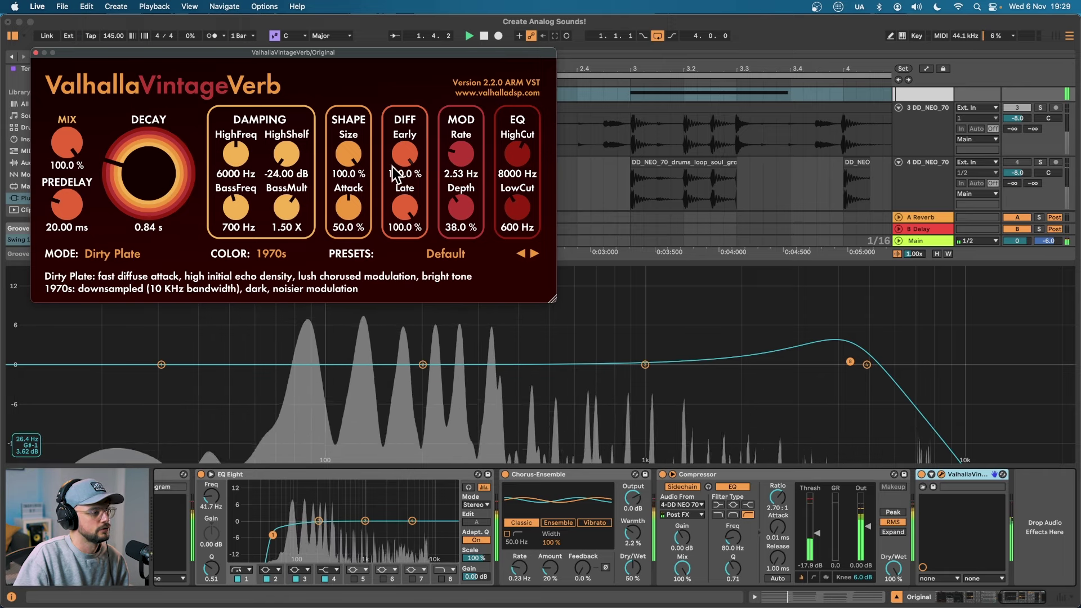
left_click_drag(353, 156, 355, 178)
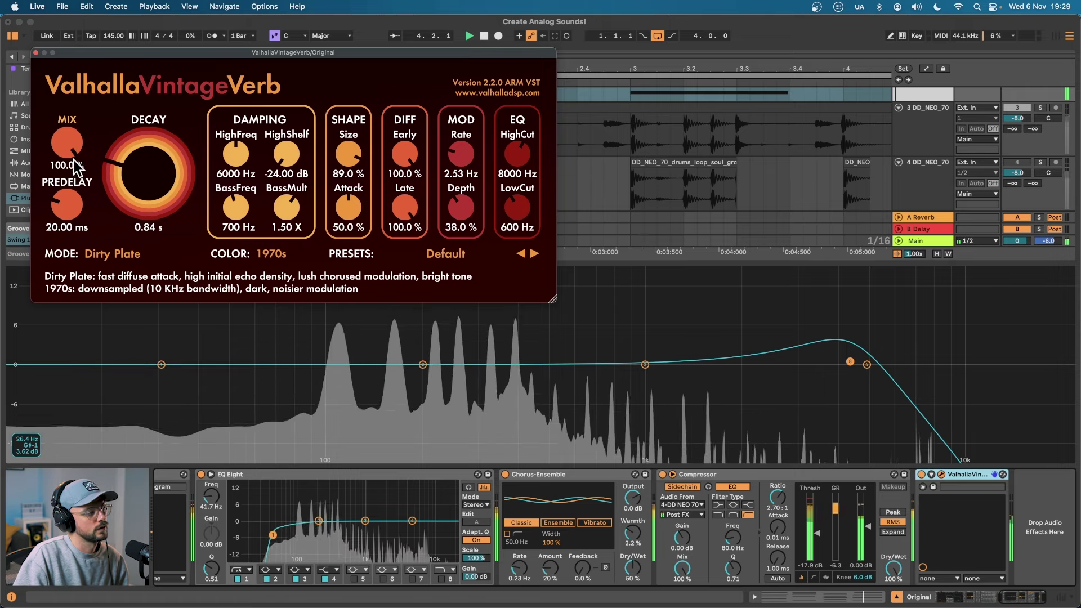
left_click_drag(73, 147, 66, 249)
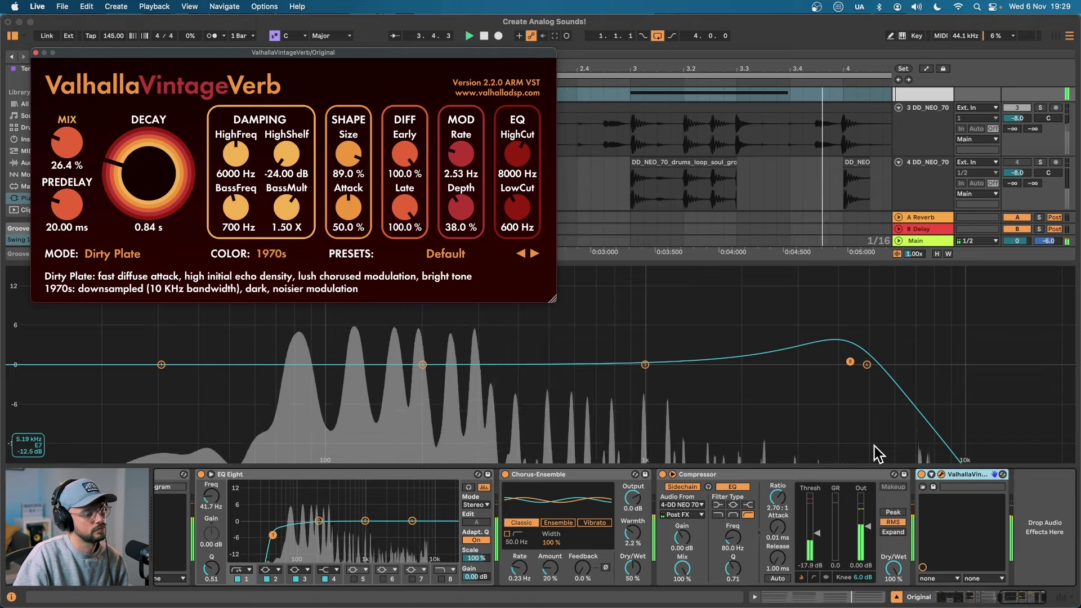
key("space")
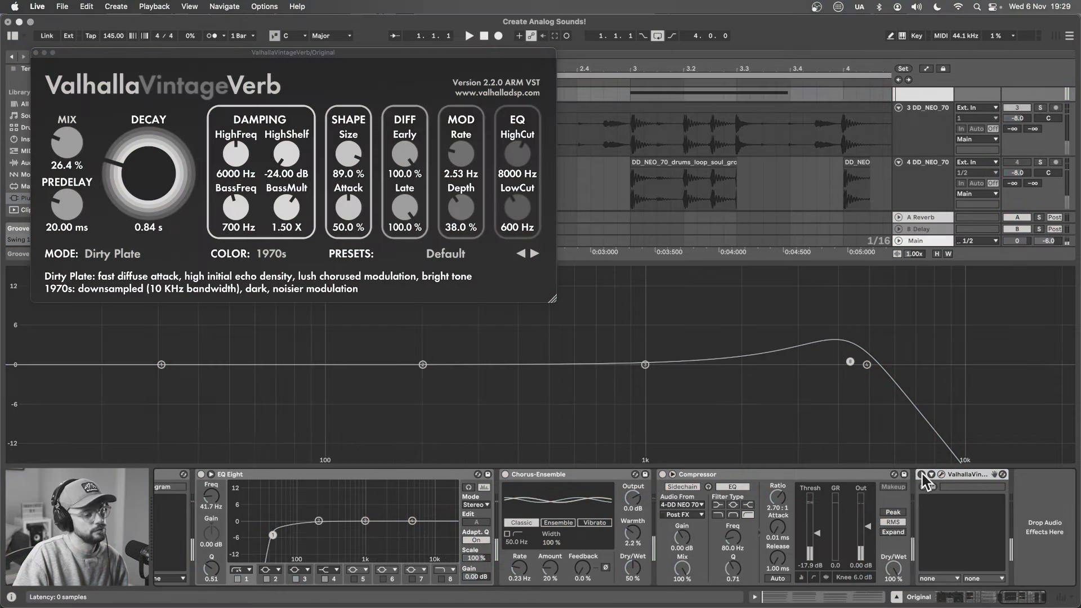
key("space")
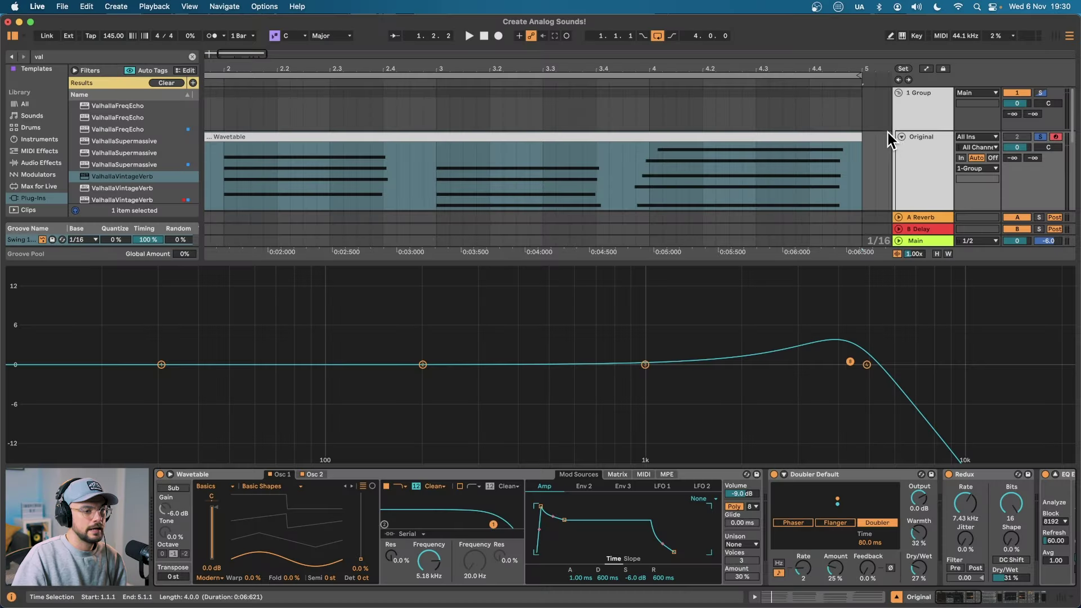
Colour the Original track green and give its clip the same green.
scroll(887, 133, "down", 2)
left_click(940, 140)
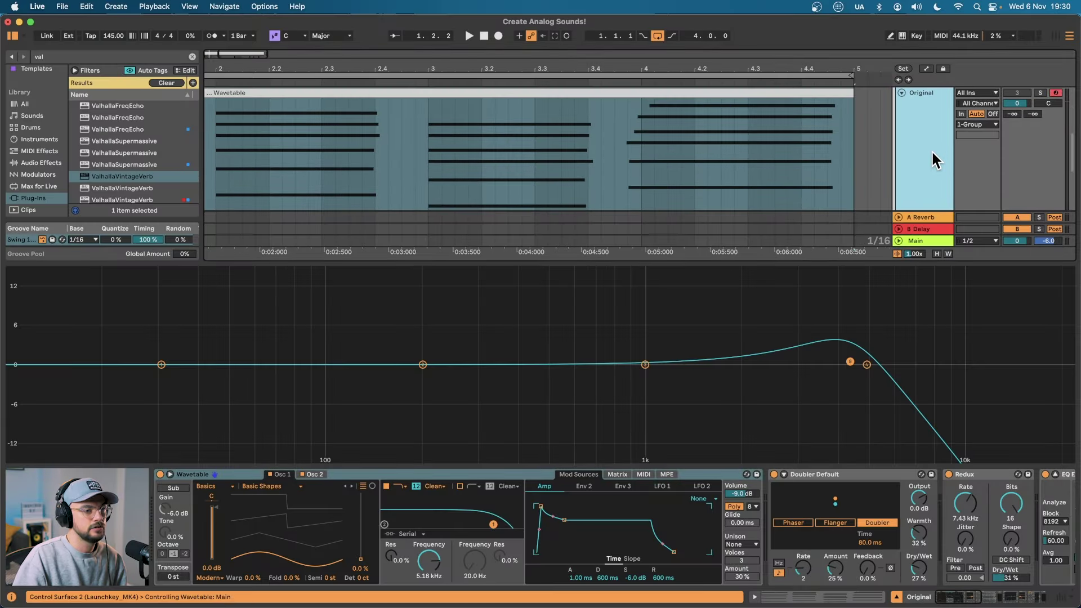
right_click(931, 150)
left_click(840, 360)
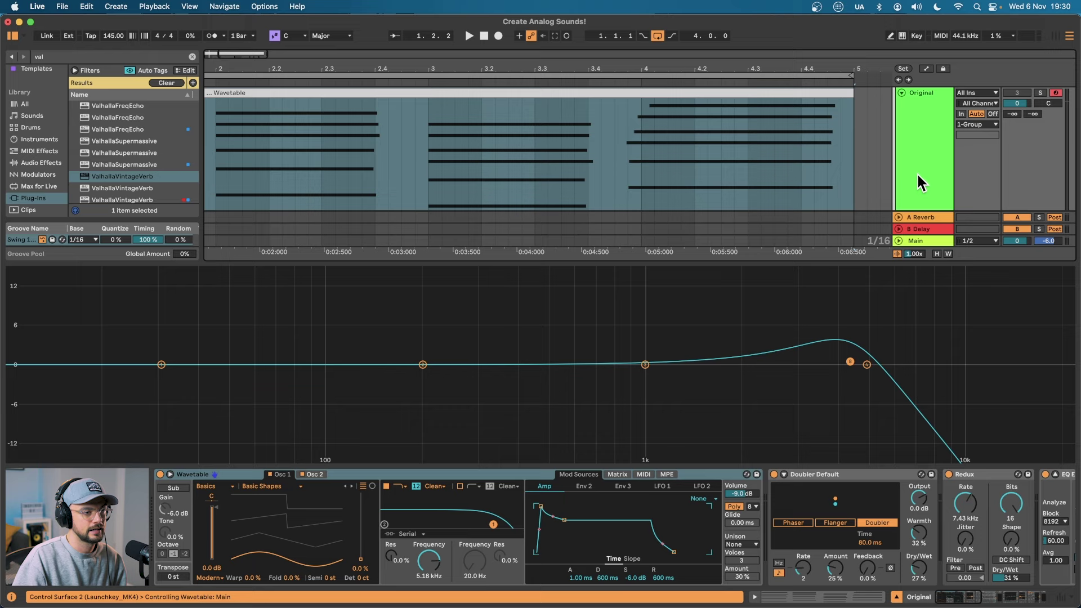
right_click(929, 99)
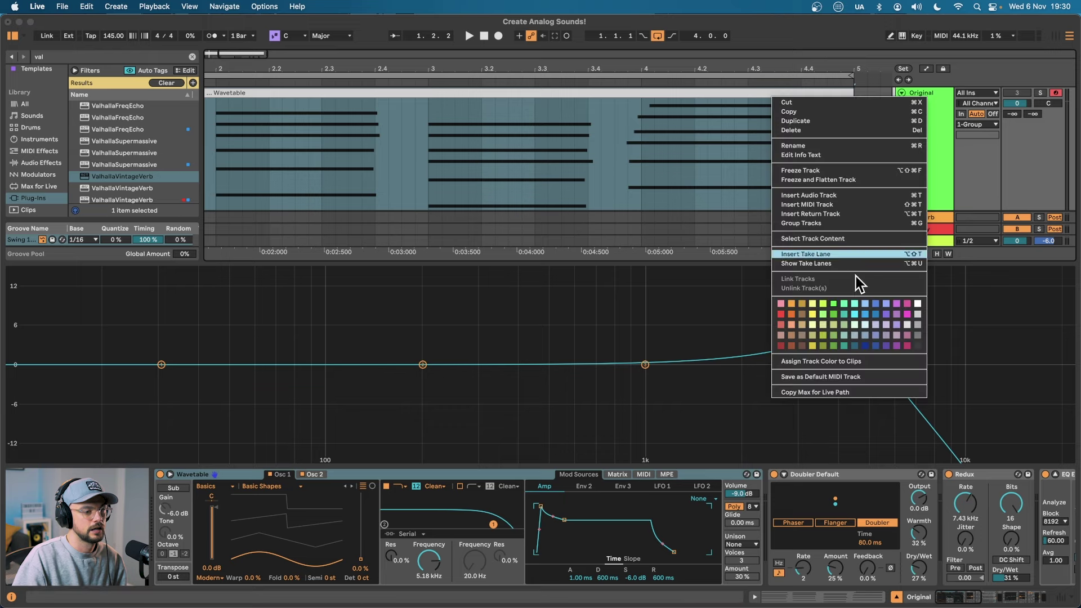
left_click(841, 362)
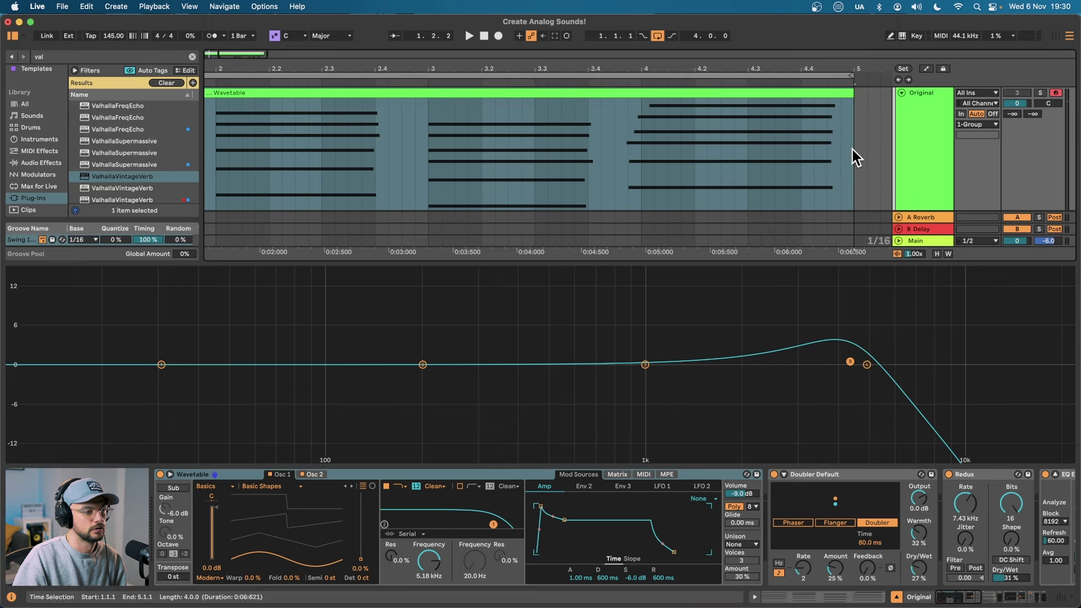
Open the Wavetable clip's notes and select all of them.
left_click(643, 93)
double_click(635, 93)
left_click(603, 380)
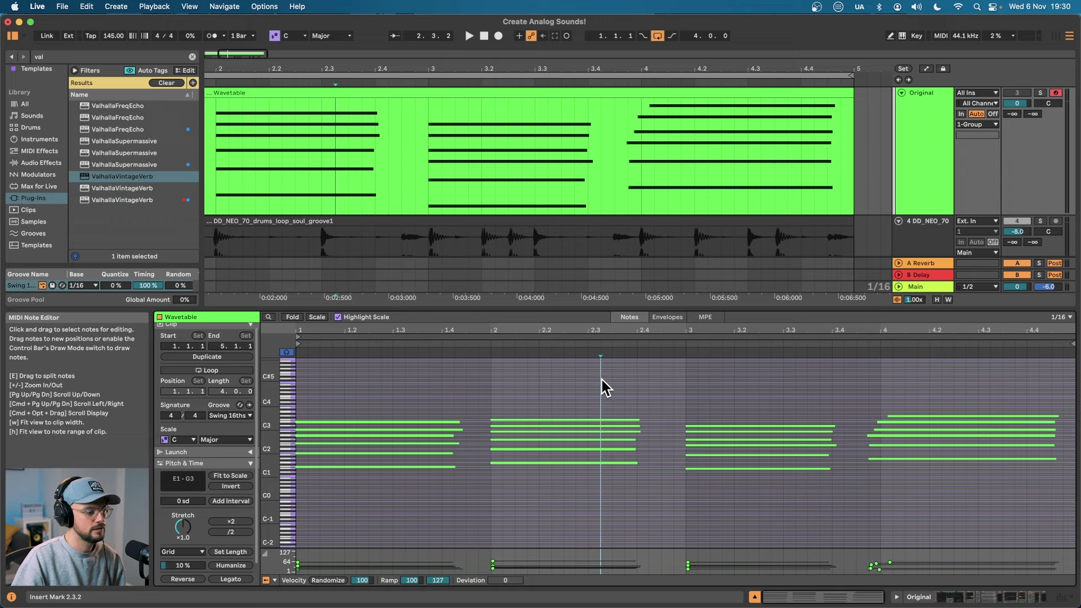
key("super+a")
Raise the Redux dry/wet to 61% and lower its sample rate during playback.
left_click(931, 132)
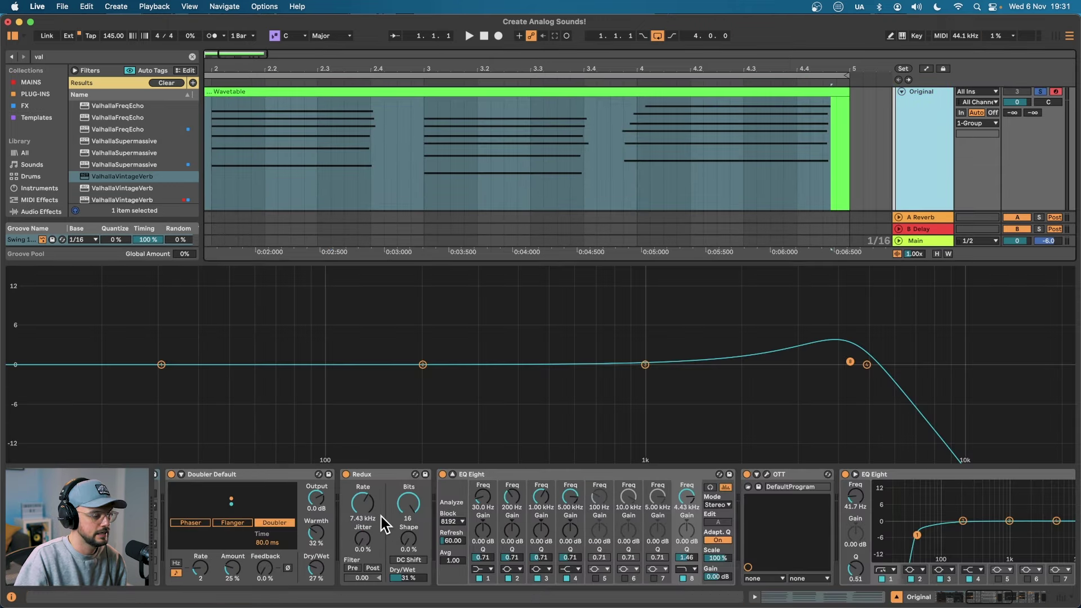
key("space")
left_click_drag(405, 578, 405, 561)
left_click_drag(362, 503, 364, 509)
key("space")
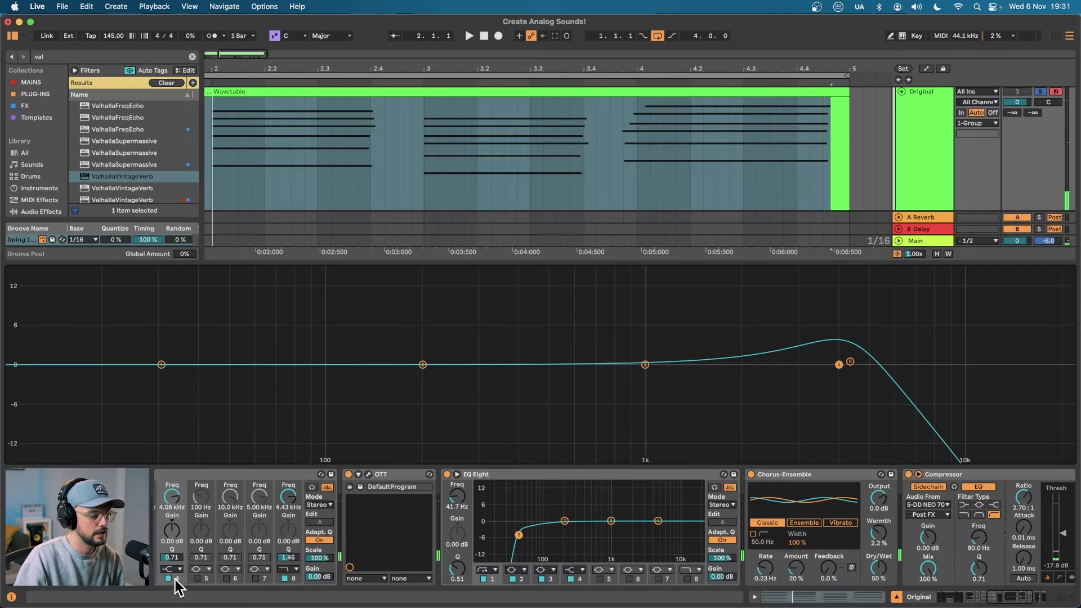
Pull EQ Eight band 8 down to 1.76 kHz (Q 1.32) and drop Redux to 4.20 kHz.
left_click(850, 362)
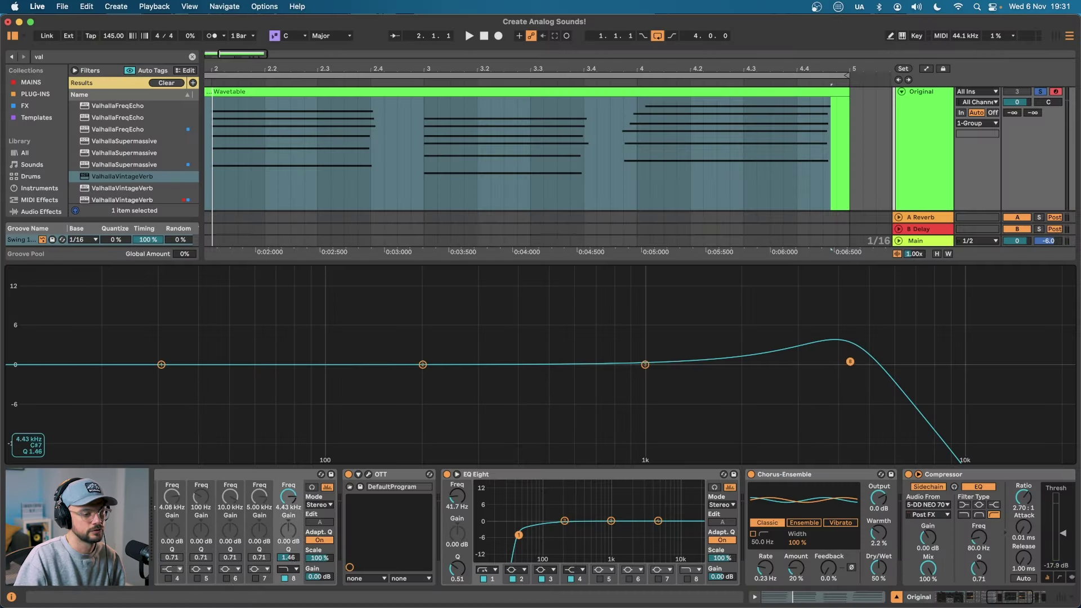
key("space")
left_click_drag(796, 363, 745, 367)
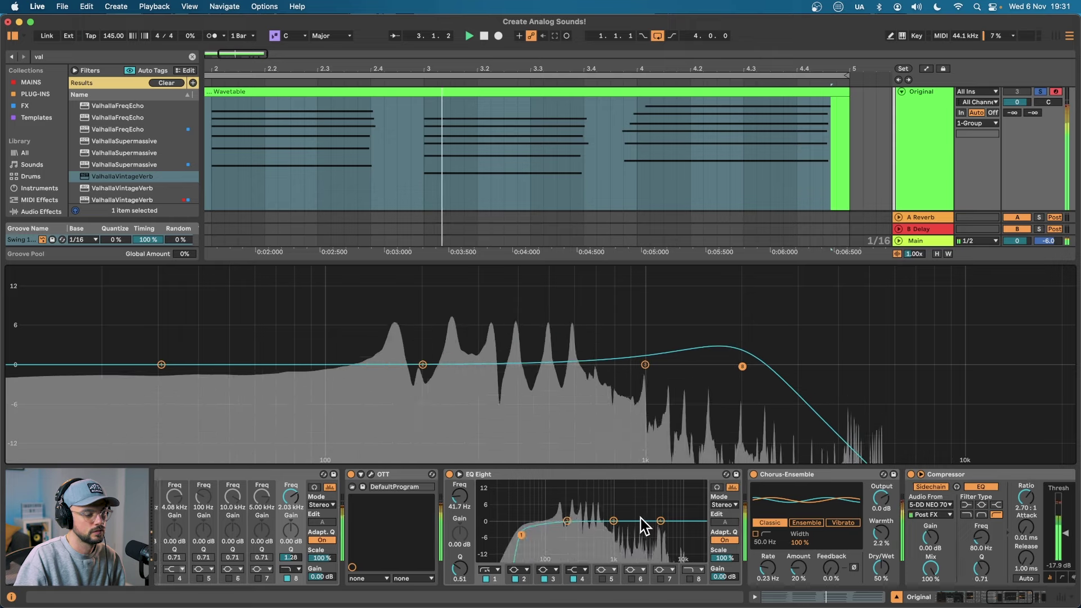
scroll(642, 526, "left", 5)
left_click_drag(633, 502, 634, 509)
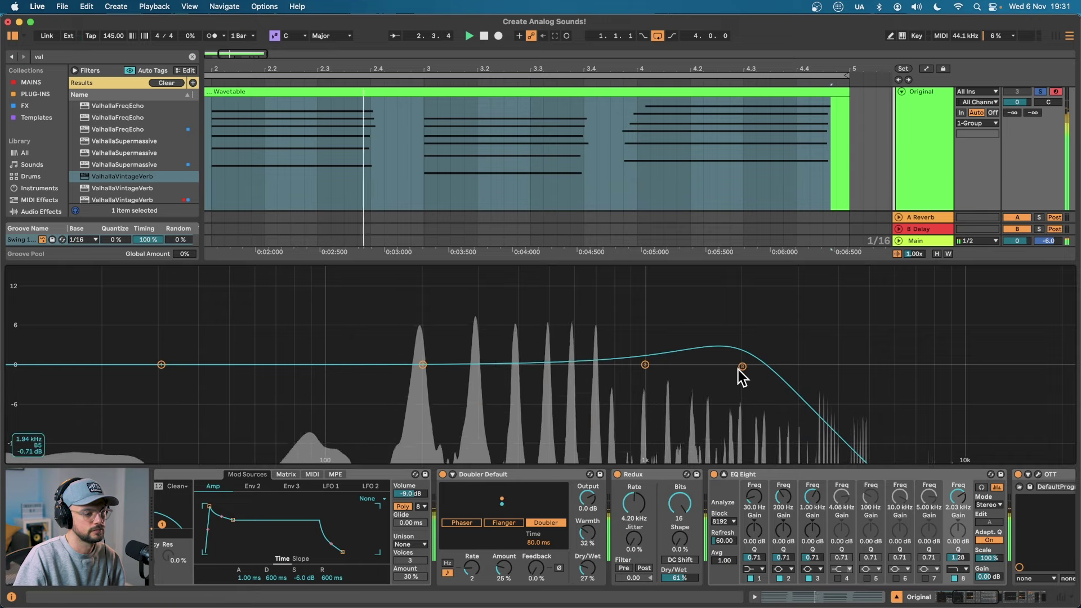
left_click_drag(743, 369, 721, 364)
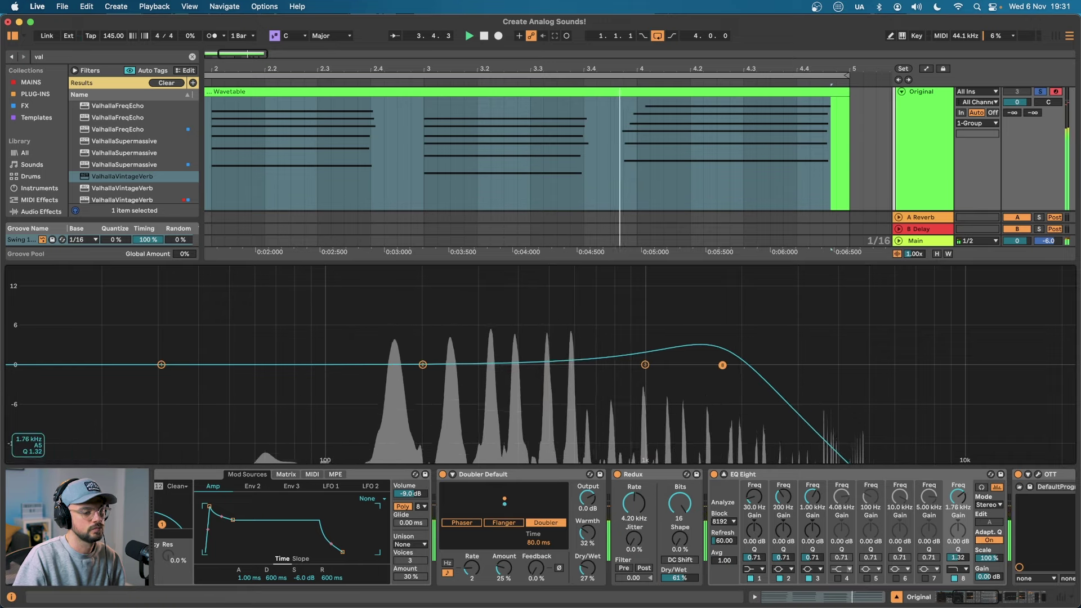
scroll(883, 539, "right", 5)
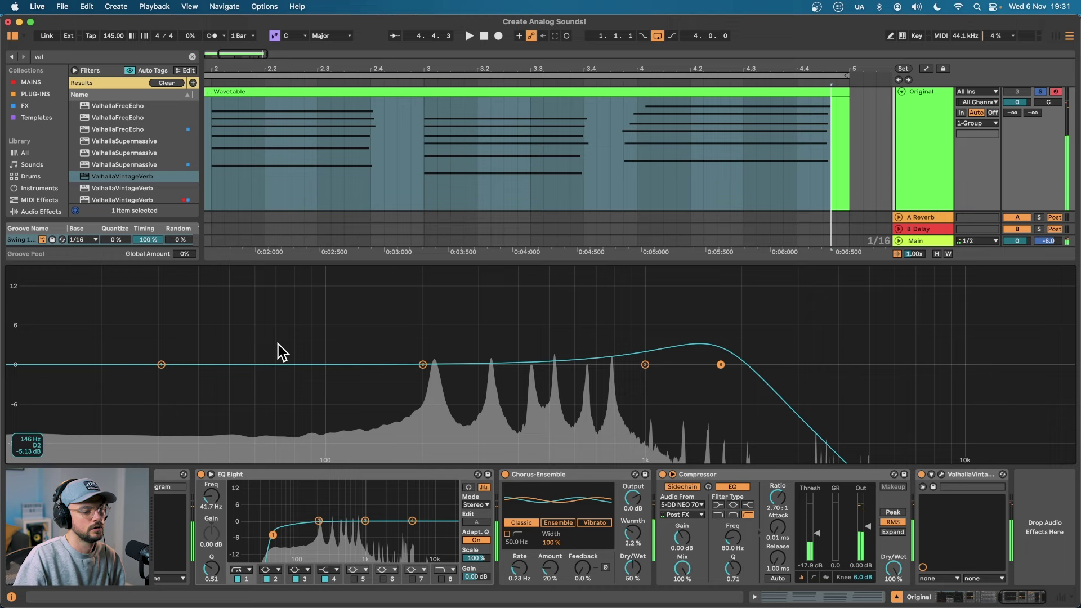
Search the browser for 'align' and add Align Delay to the end of the chain.
left_click(67, 52)
type("align")
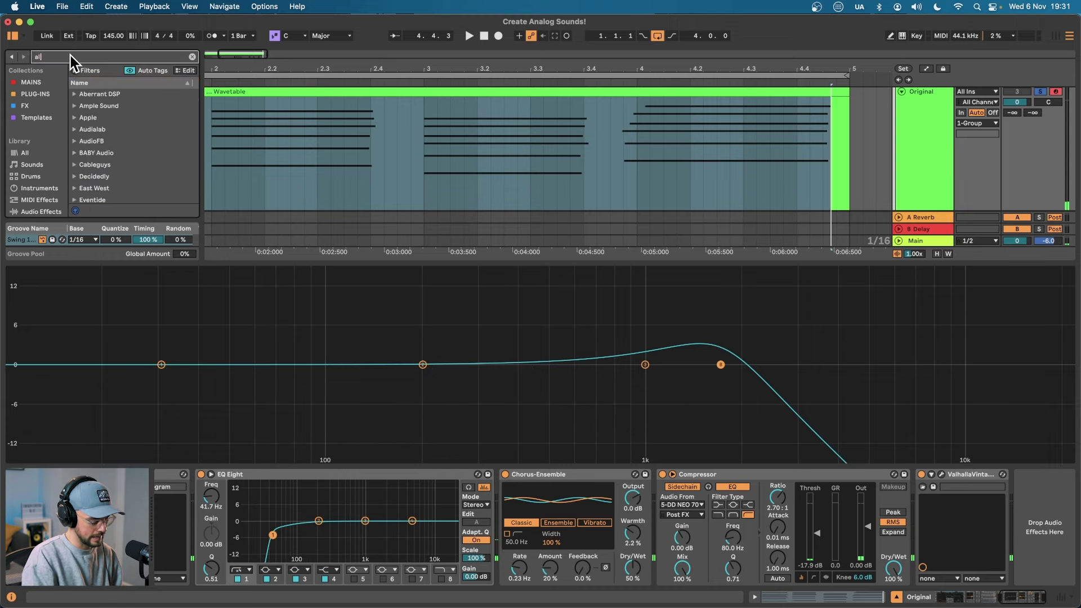
left_click_drag(108, 106, 1039, 554)
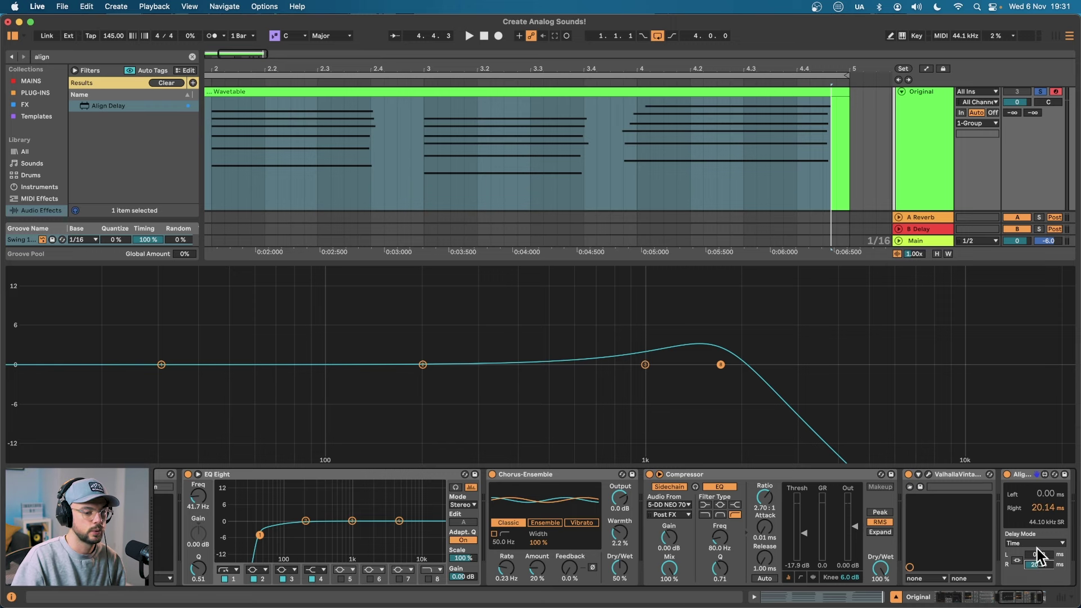
Set the Original track's volume to -17.9 dB while auditioning the mix.
key("space")
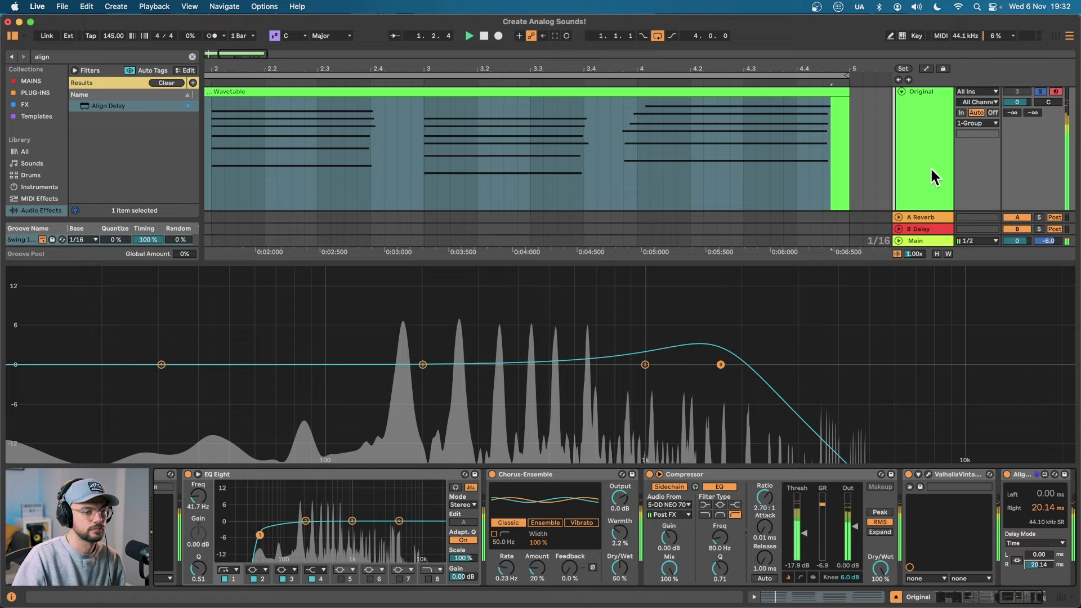
scroll(971, 128, "up", 3)
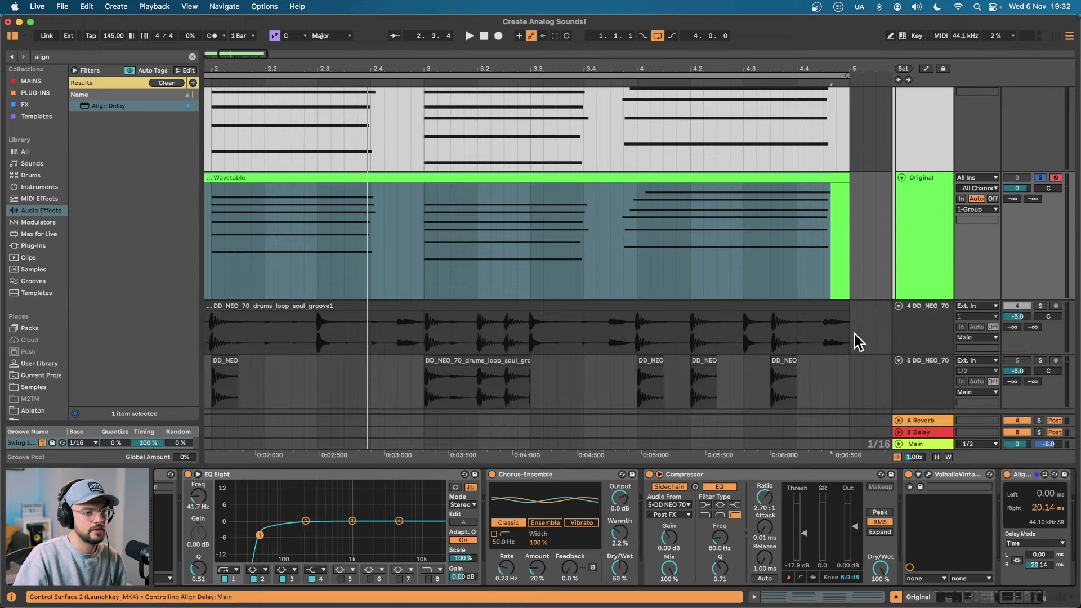
left_click(941, 212)
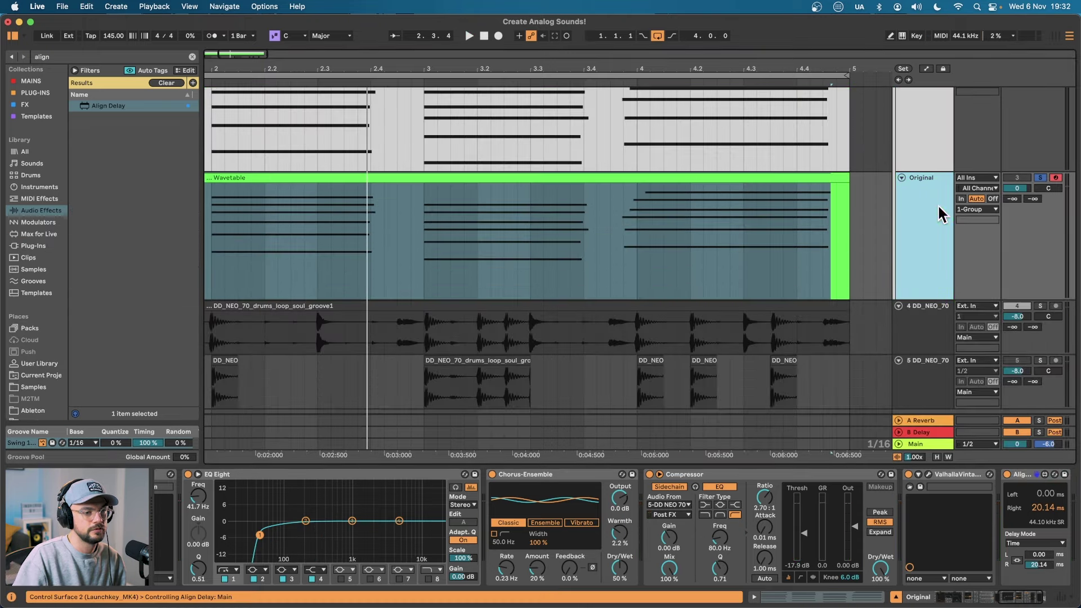
left_click_drag(1017, 190, 1017, 236)
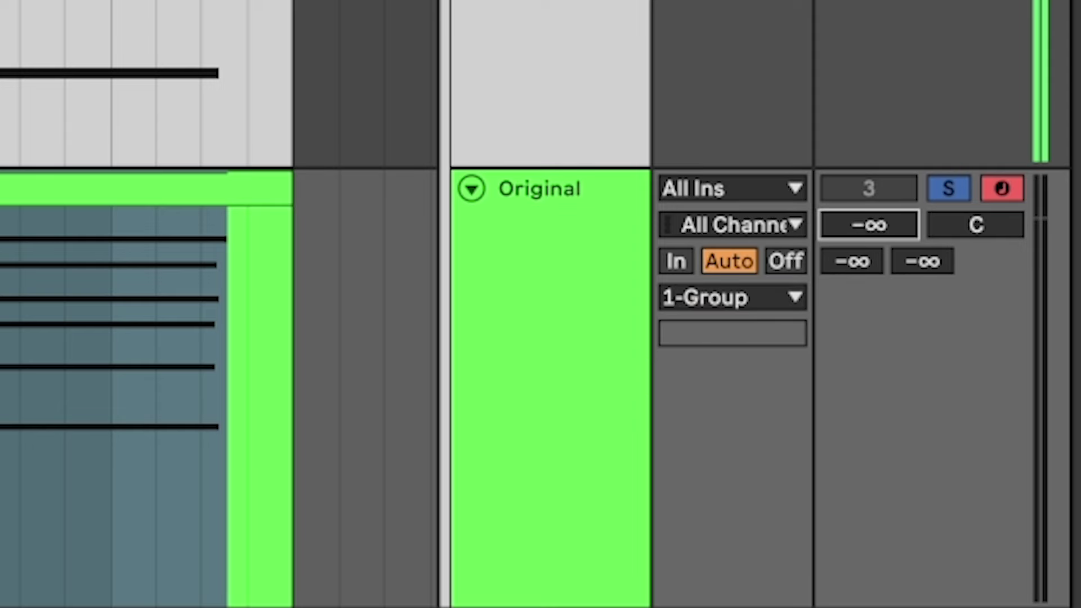
mouse_move(870, 225)
left_mouse_down()
mouse_move(870, 186)
mouse_move(852, 224)
left_mouse_up()
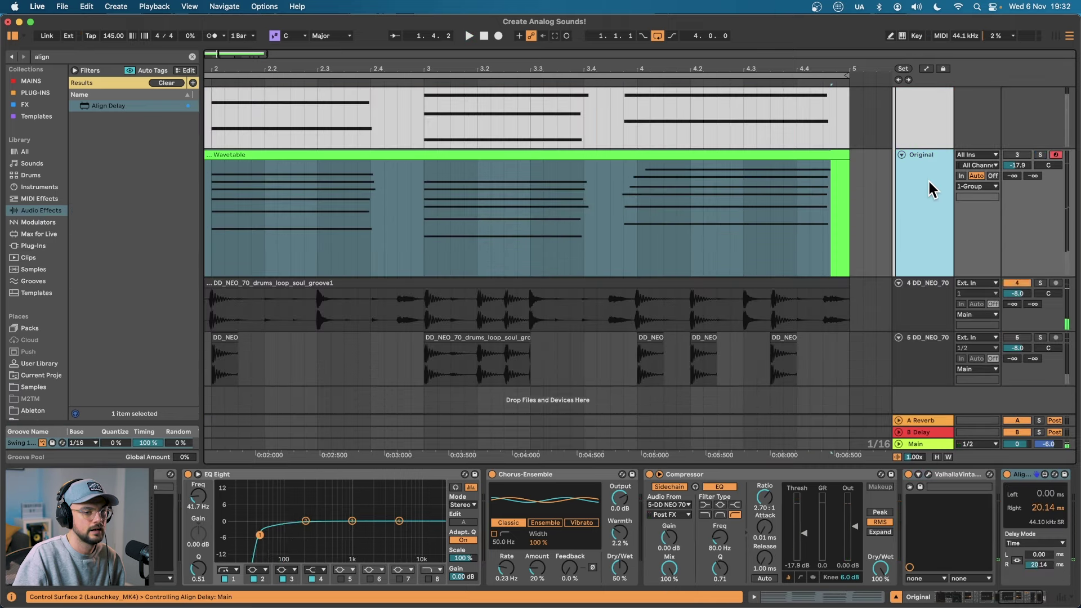
key("space")
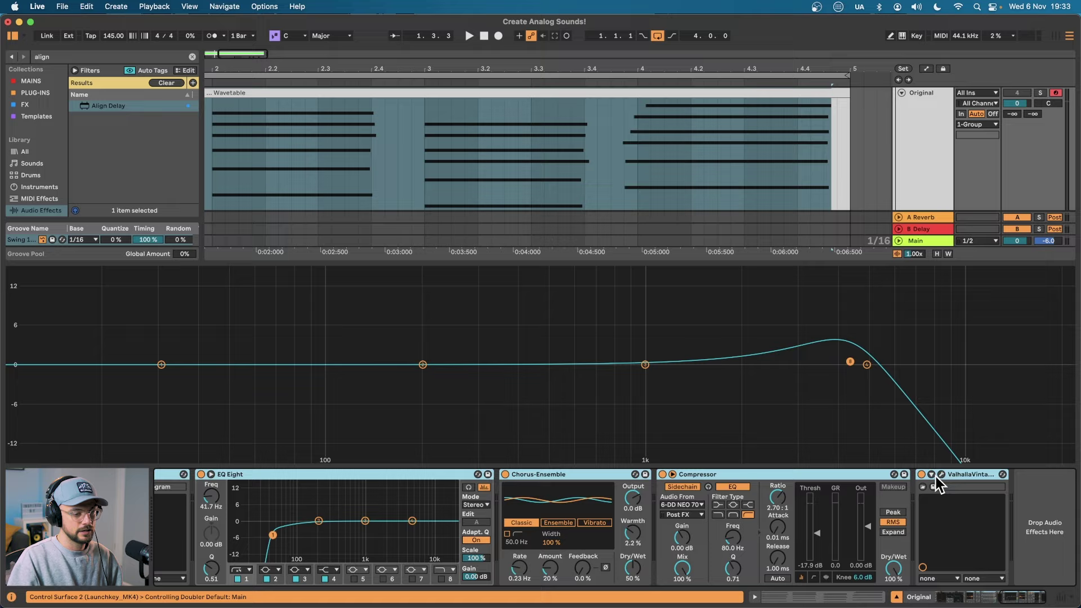
Colour the Original track magenta and bring up Wavetable's oscillator 1 settings.
right_click(925, 208)
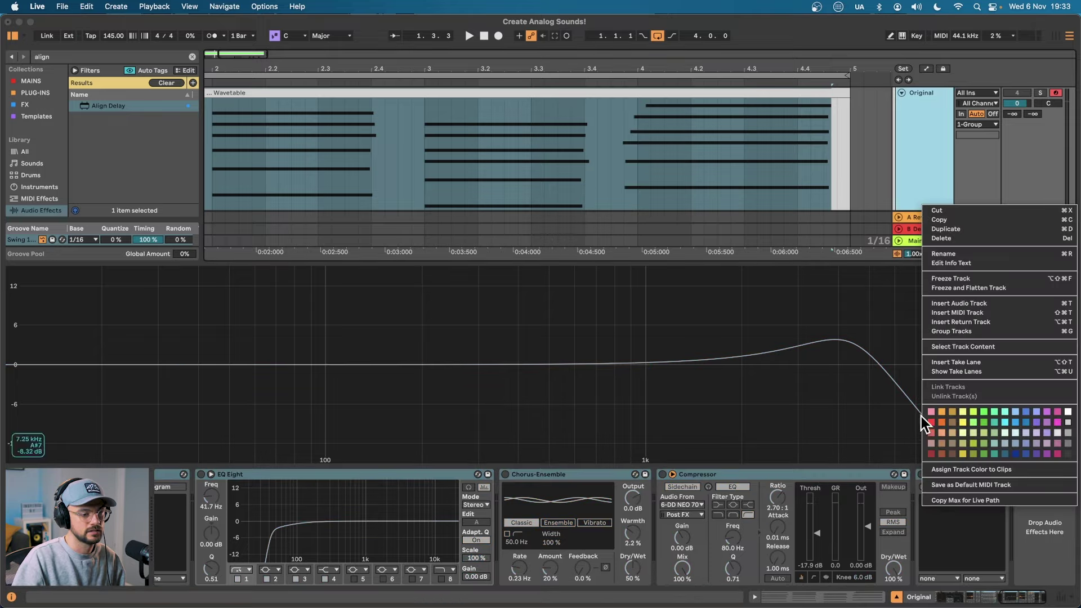
left_click(377, 349)
scroll(331, 487, "up", 5)
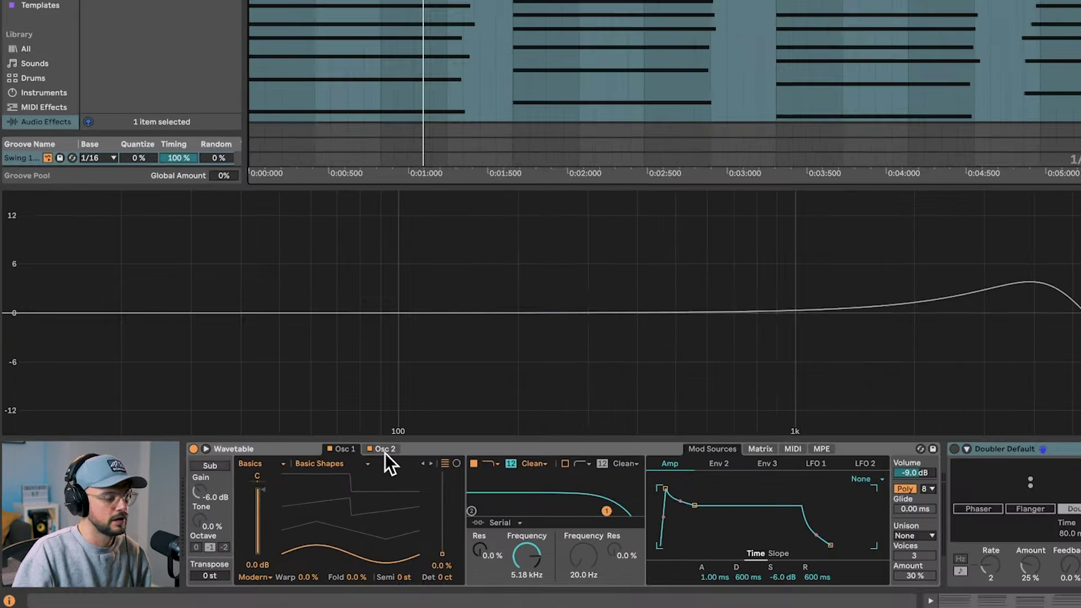
left_click(312, 474)
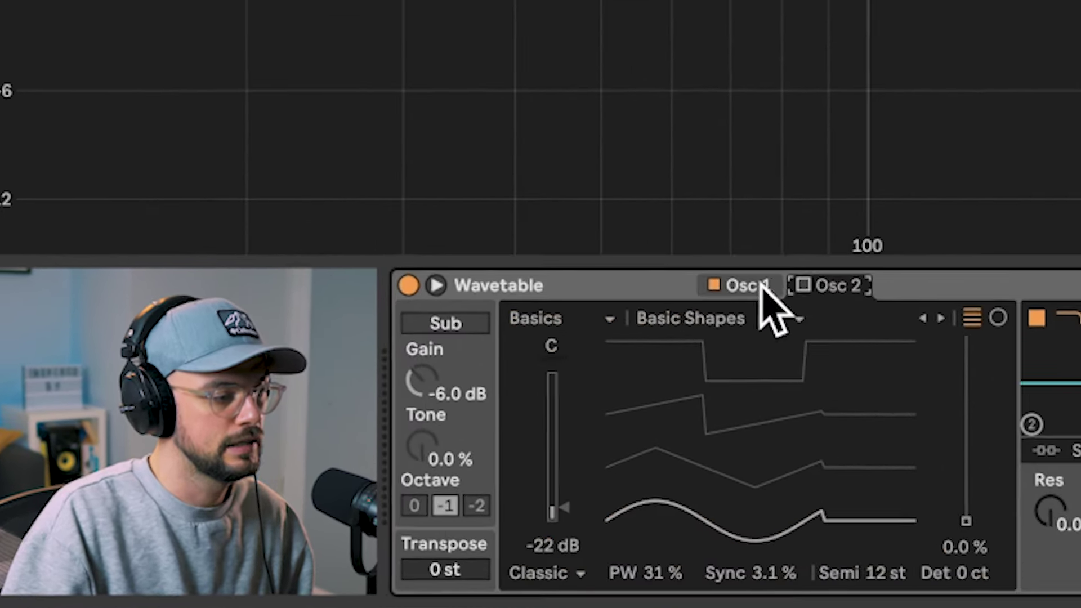
left_click(759, 285)
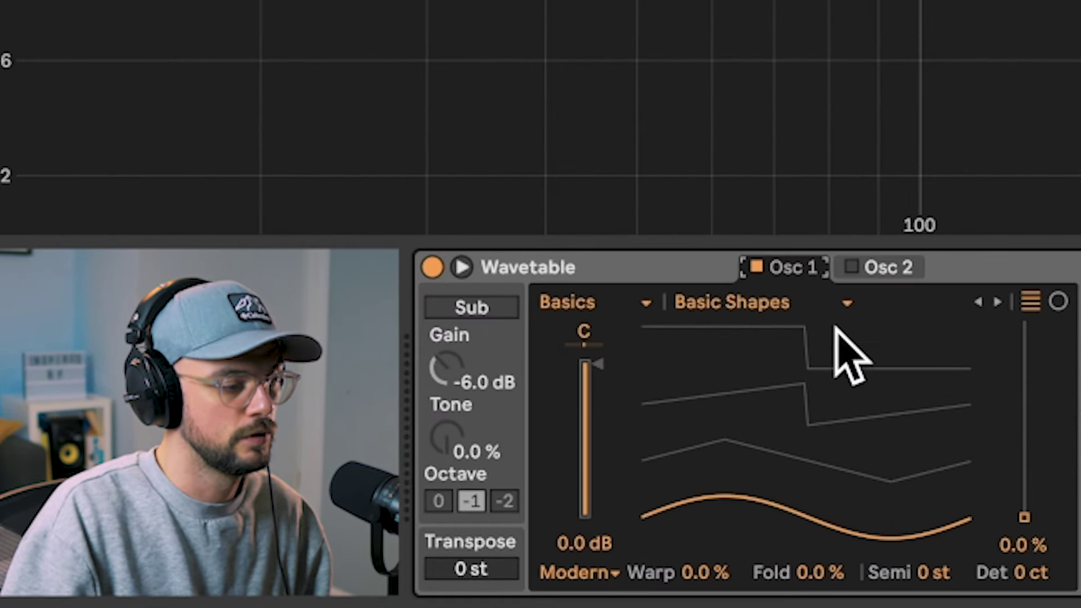
Load the Instrument > Strings 3 wavetable into Osc 1 at 9.3% position.
left_click(580, 302)
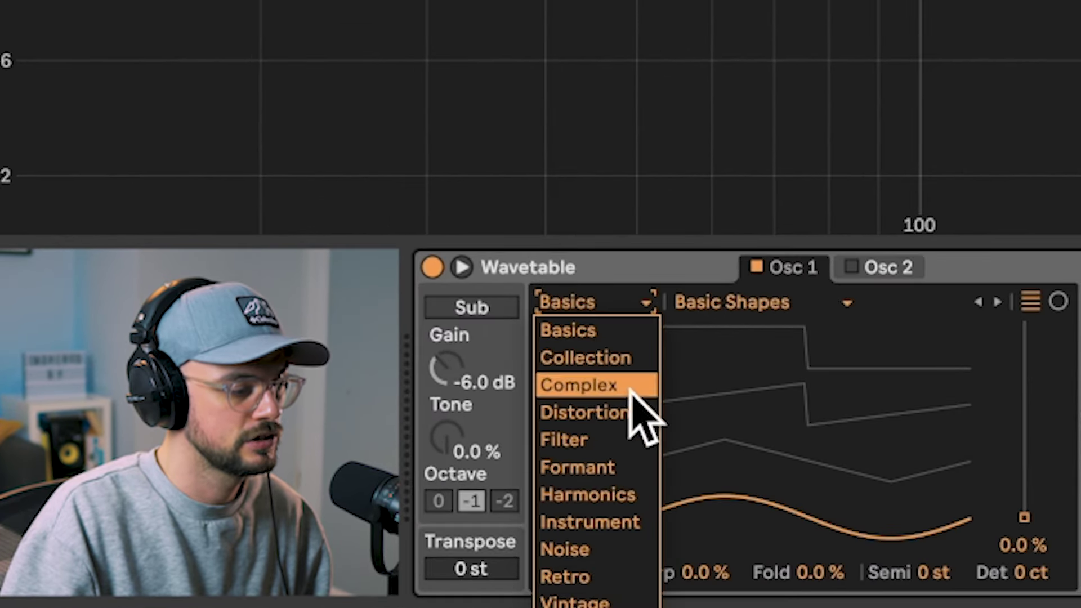
left_click(607, 520)
left_click(708, 301)
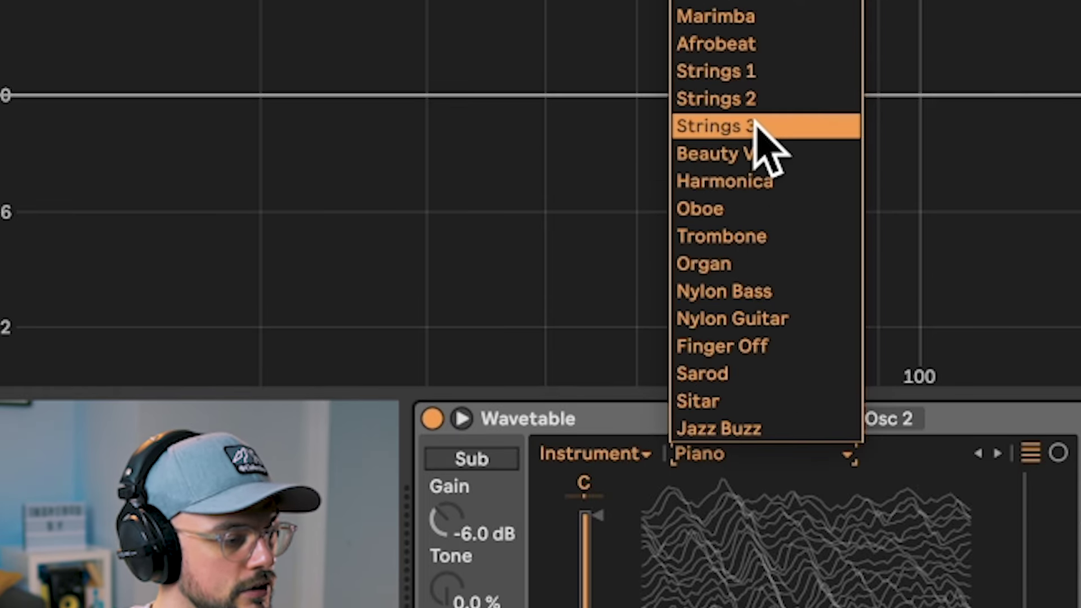
left_click(752, 124)
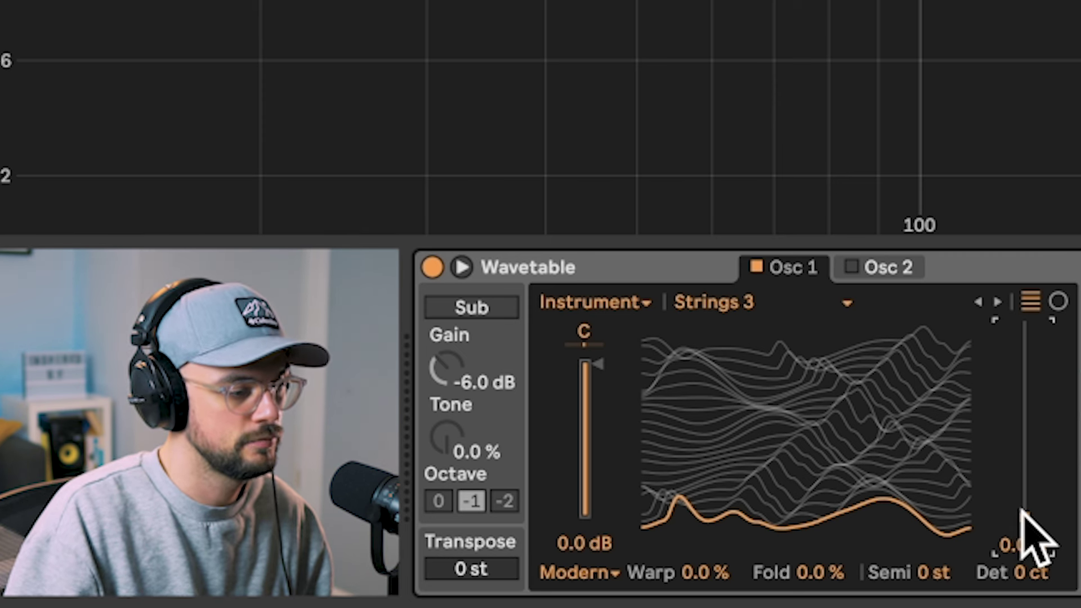
left_click_drag(1023, 512, 1022, 474)
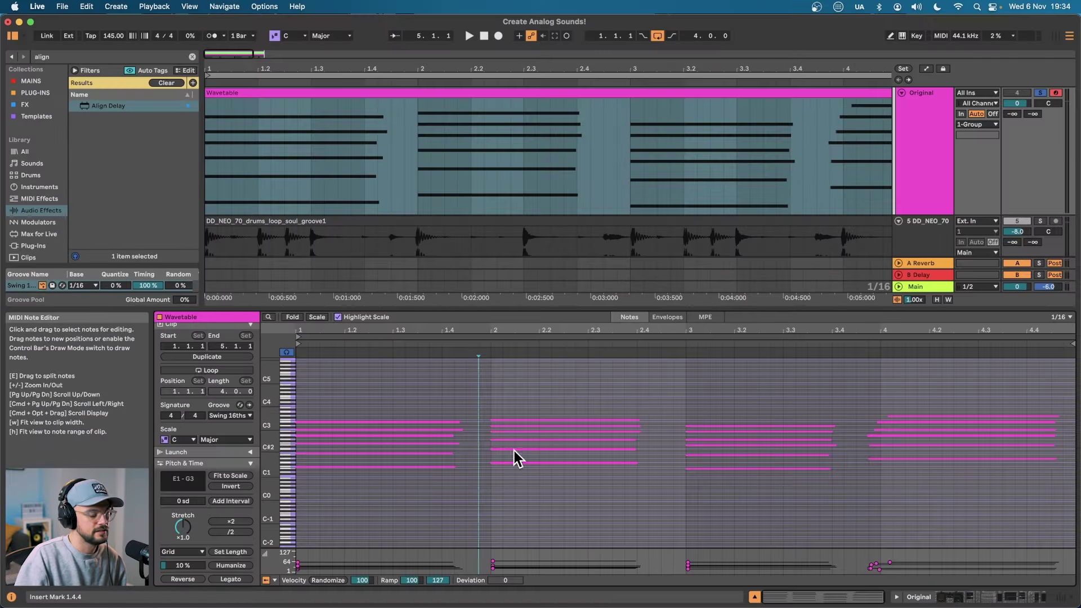
Quantize all the clip's chords to 1/4, make them legato, and audition the result.
key("super+a")
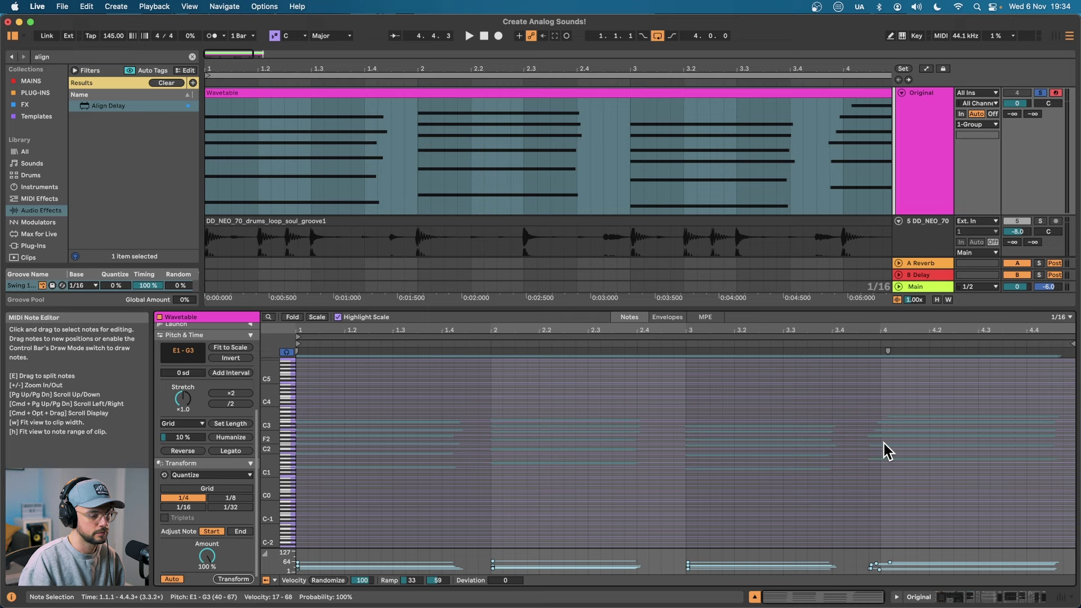
left_click(234, 579)
left_click(868, 411)
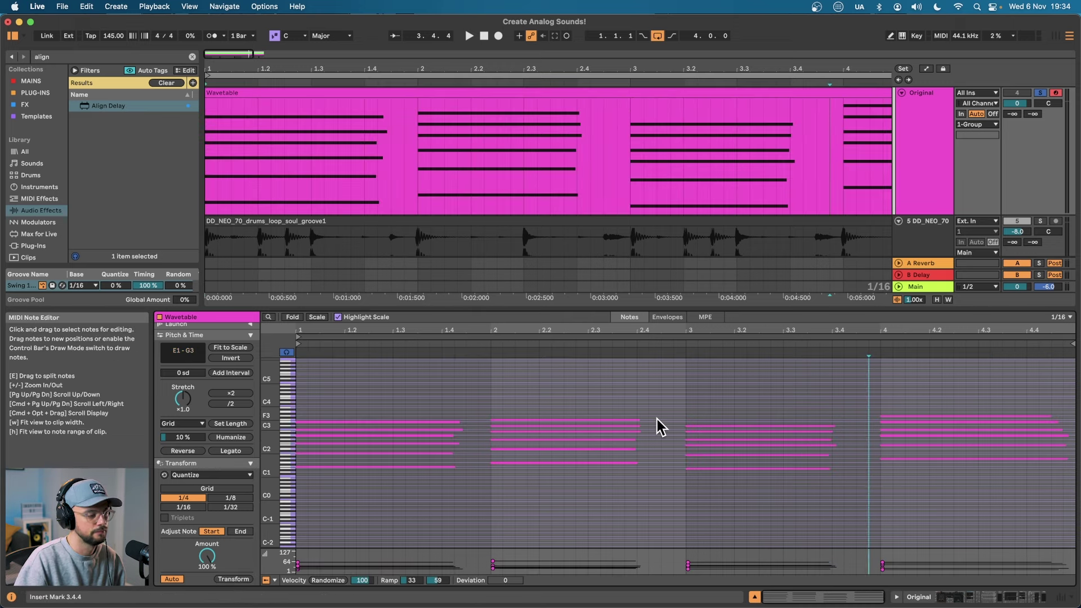
key("super+a")
left_click(247, 450)
left_click(441, 483)
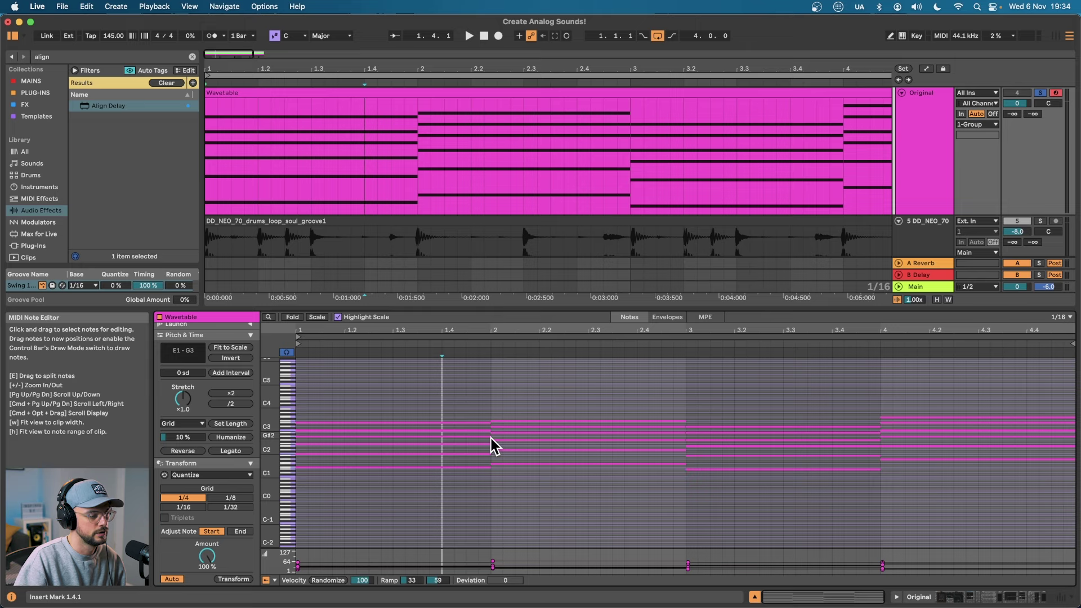
key("super+a")
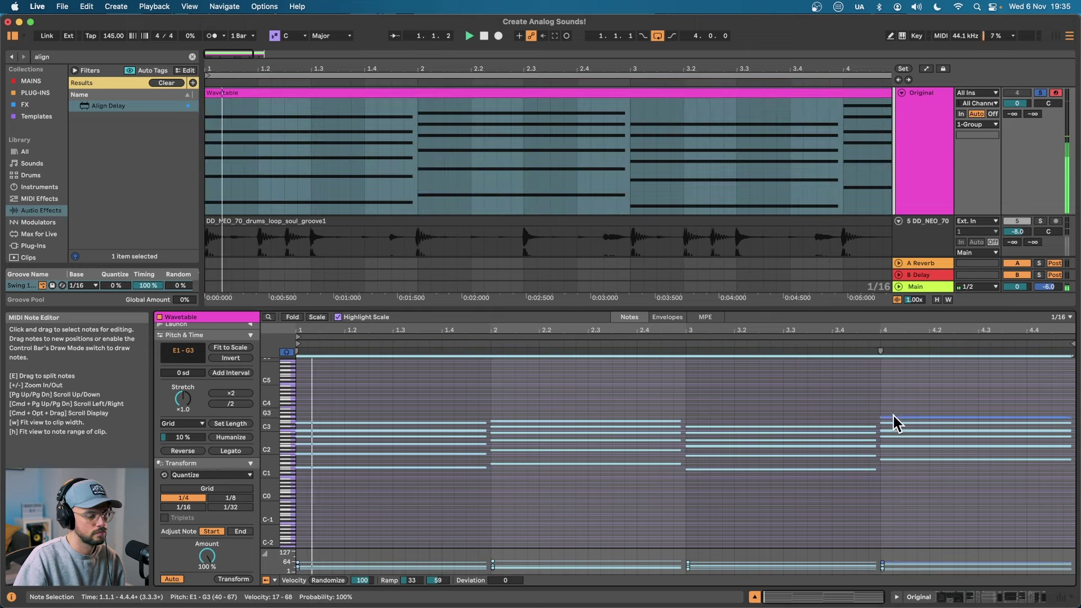
key("space")
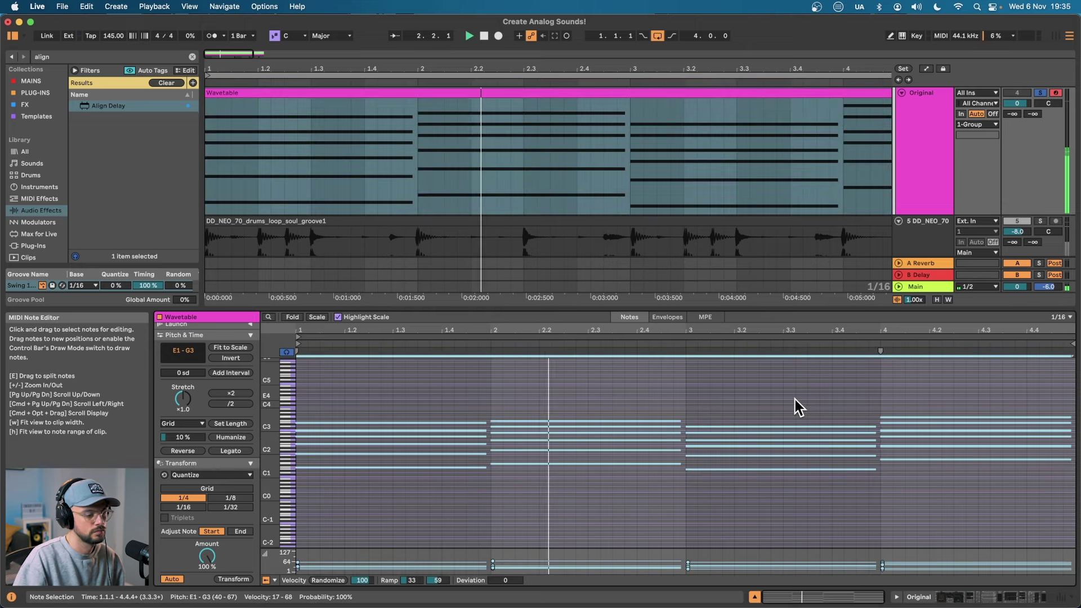
key("shift+Tab")
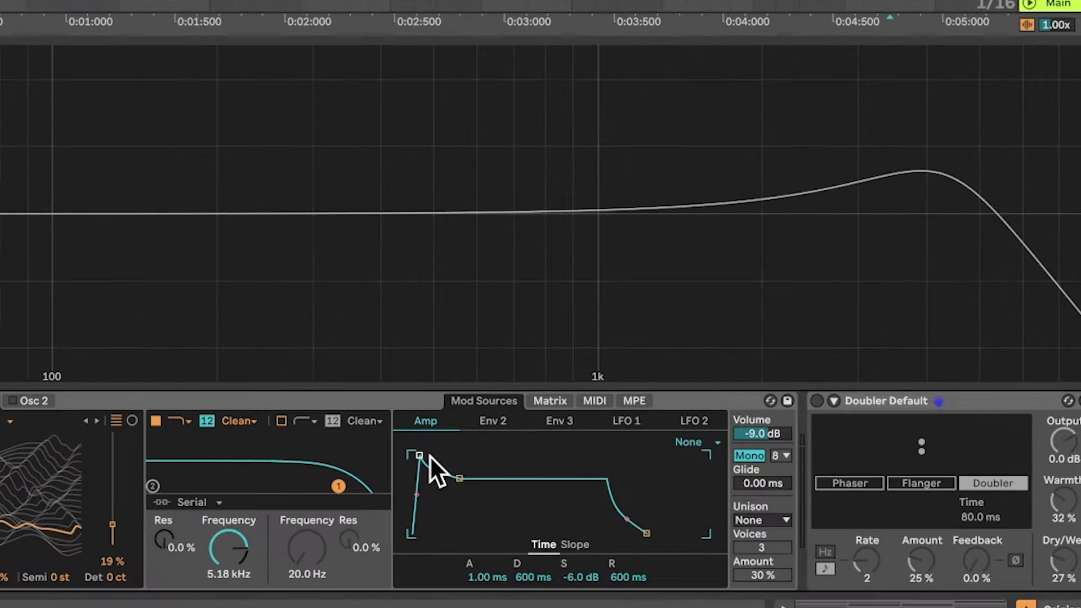
Shape the Amp envelope to a 4.09 ms attack, 1.36 s decay and no sustain.
left_click_drag(540, 507, 536, 506)
left_click_drag(344, 437, 344, 514)
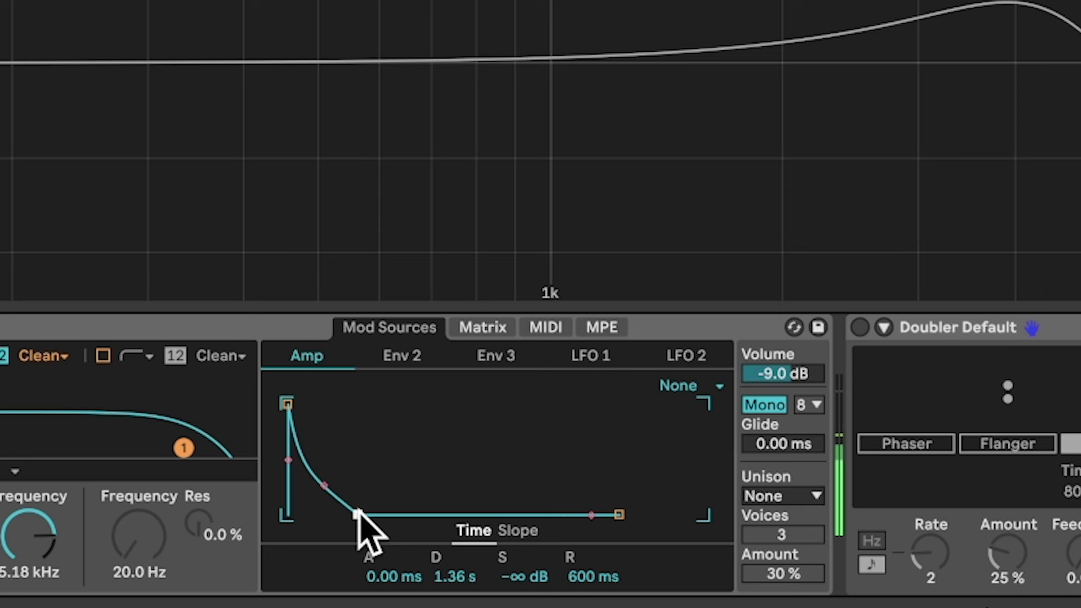
left_click(358, 513)
left_click_drag(291, 404, 304, 404)
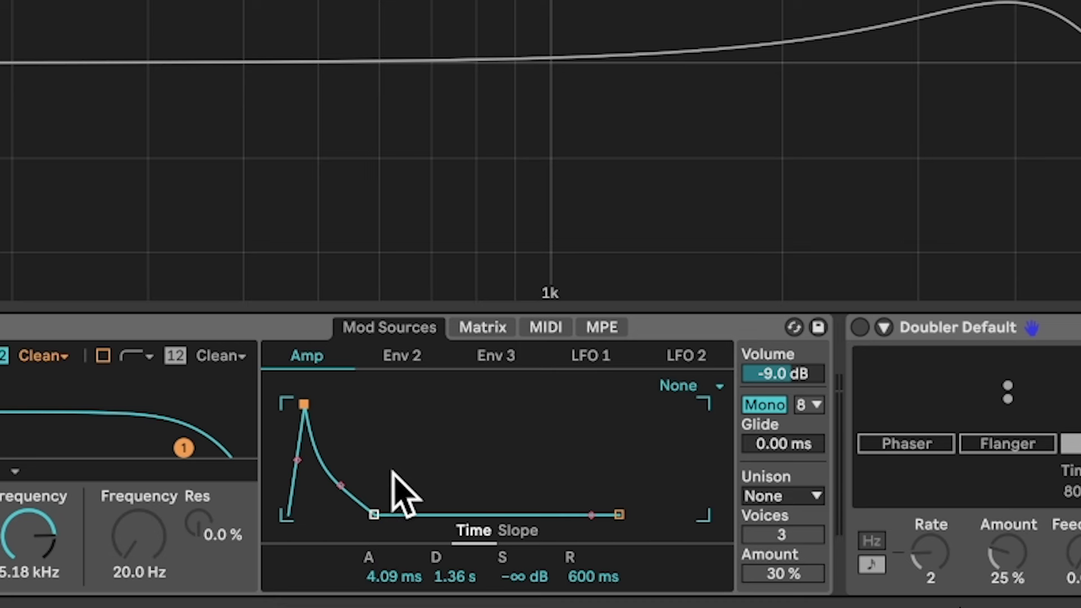
Give Env 2 a 150 ms decay with zero sustain.
left_click(420, 355)
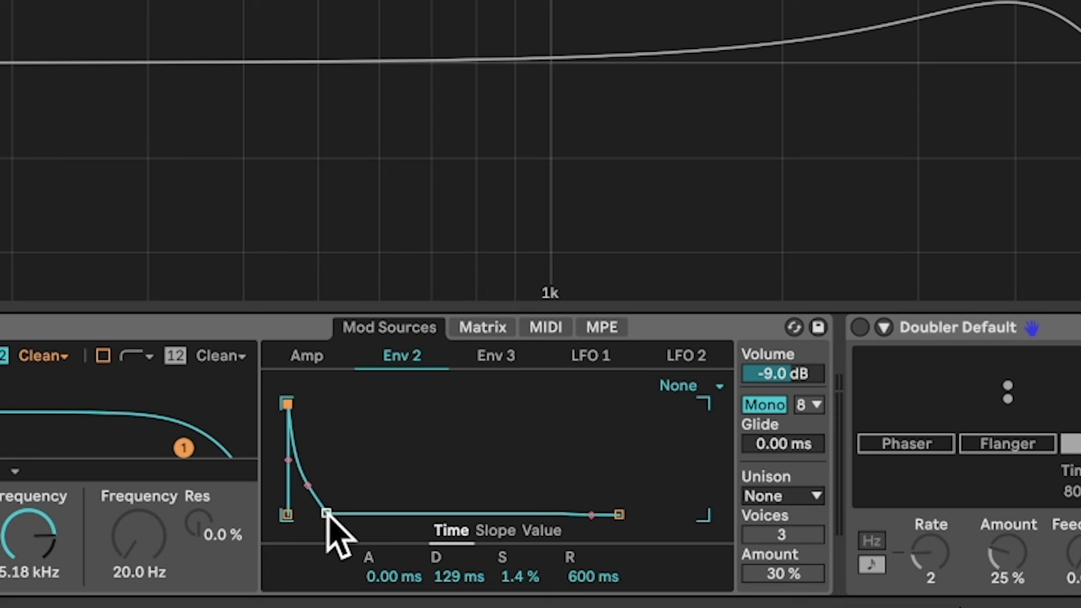
left_click_drag(327, 514, 329, 516)
left_click(476, 328)
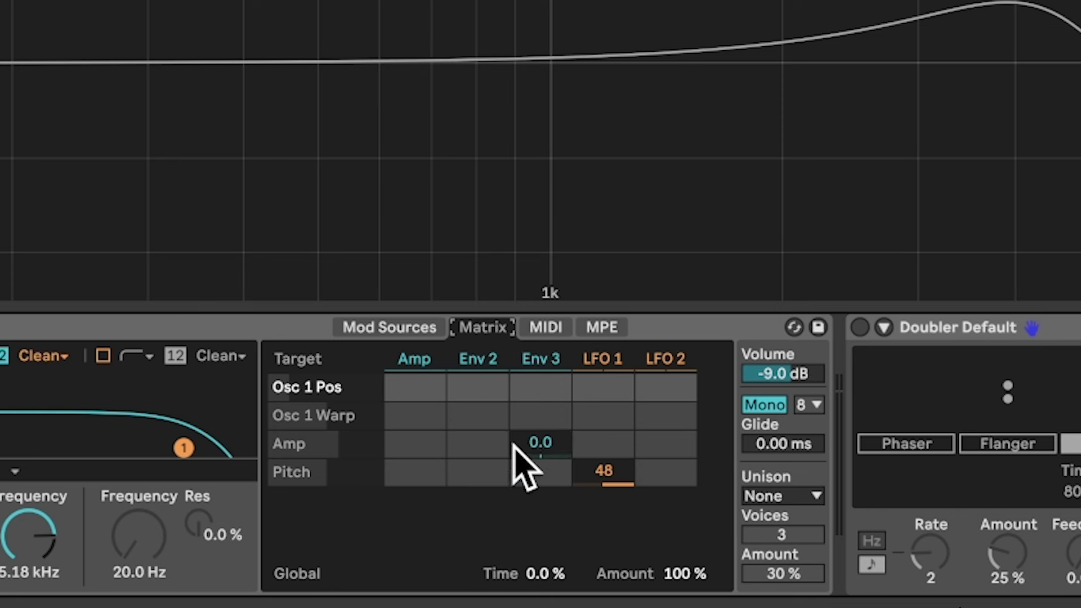
Route Env 2 to Pitch at amount 48 and shorten its decay to 24.8 ms.
left_click_drag(475, 465, 474, 465)
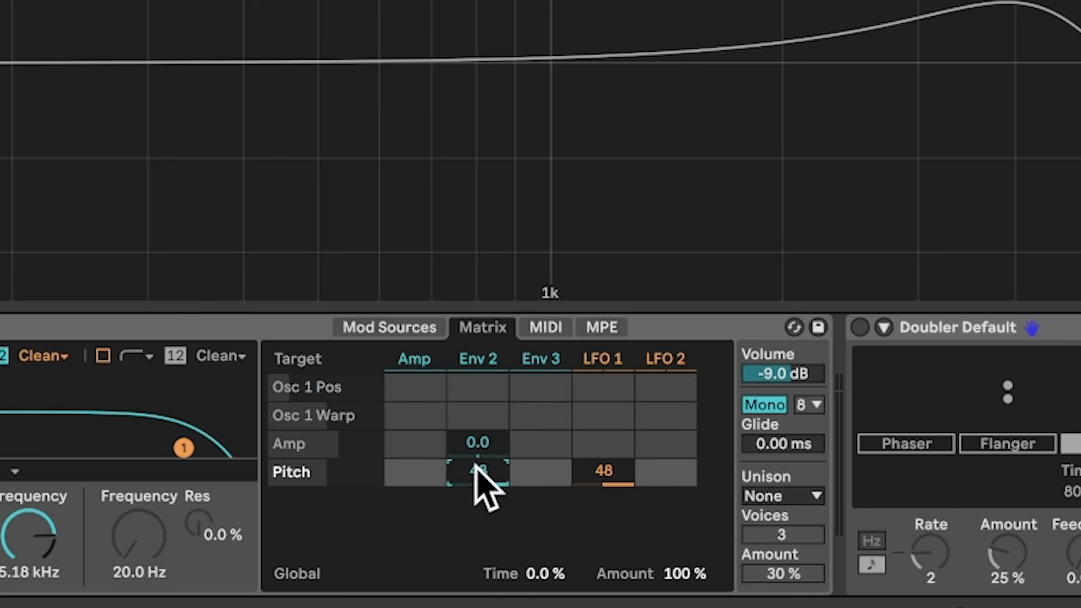
left_click(415, 323)
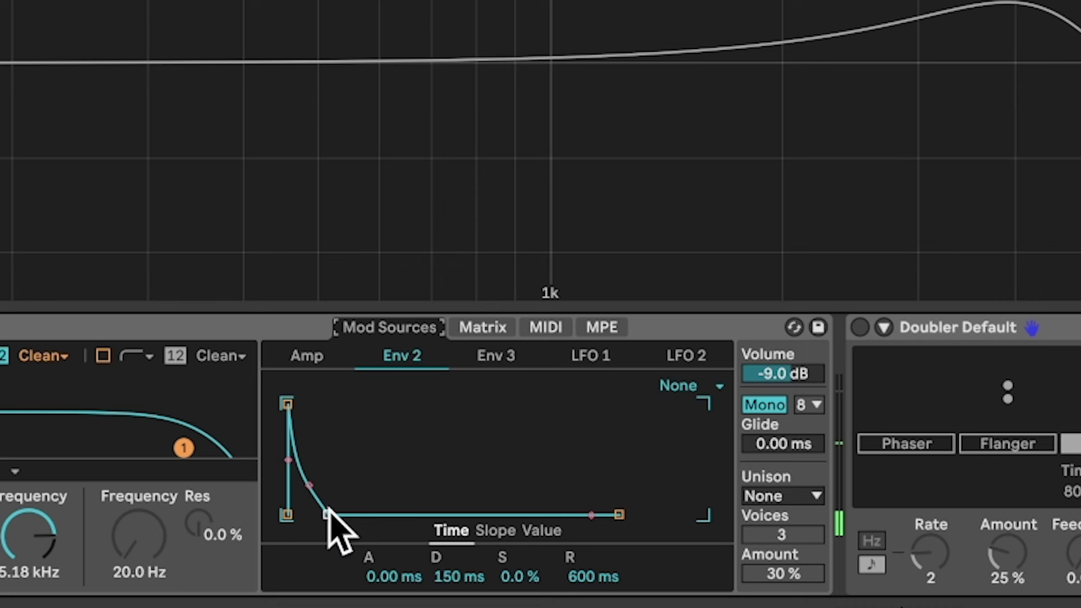
left_click_drag(328, 511, 322, 513)
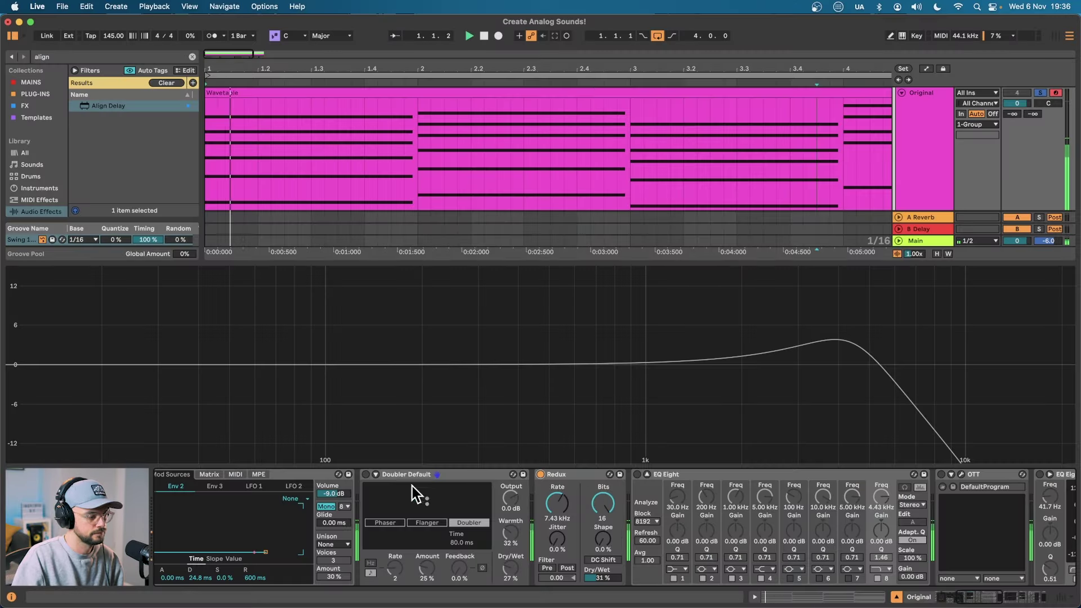
Switch on Chorus-Ensemble and ValhallaVintageVerb in the effects chain.
scroll(640, 469, "right", 3)
left_click(545, 474)
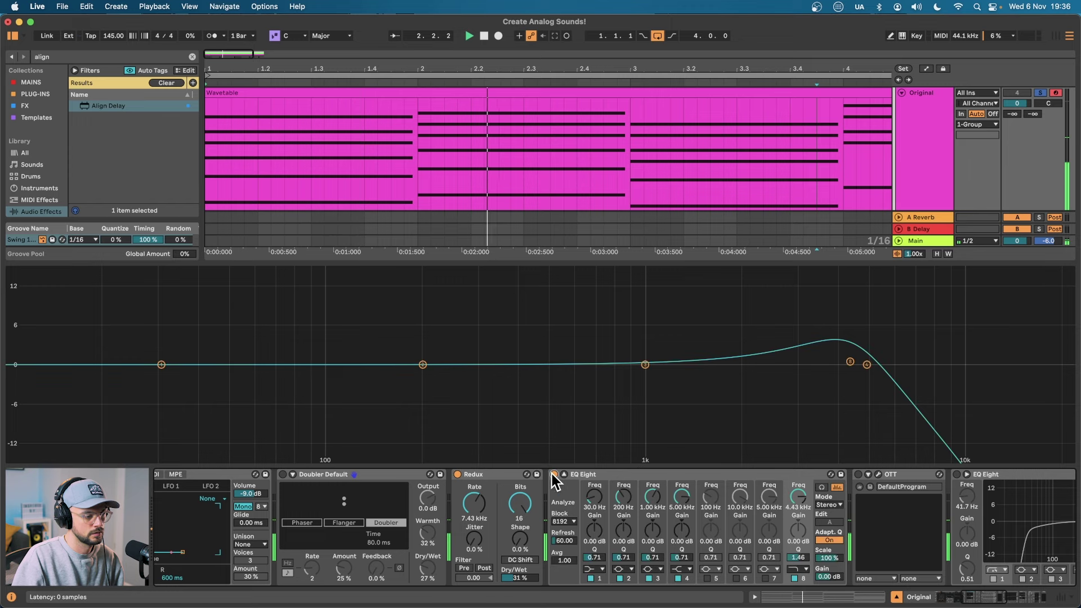
scroll(549, 474, "right", 9)
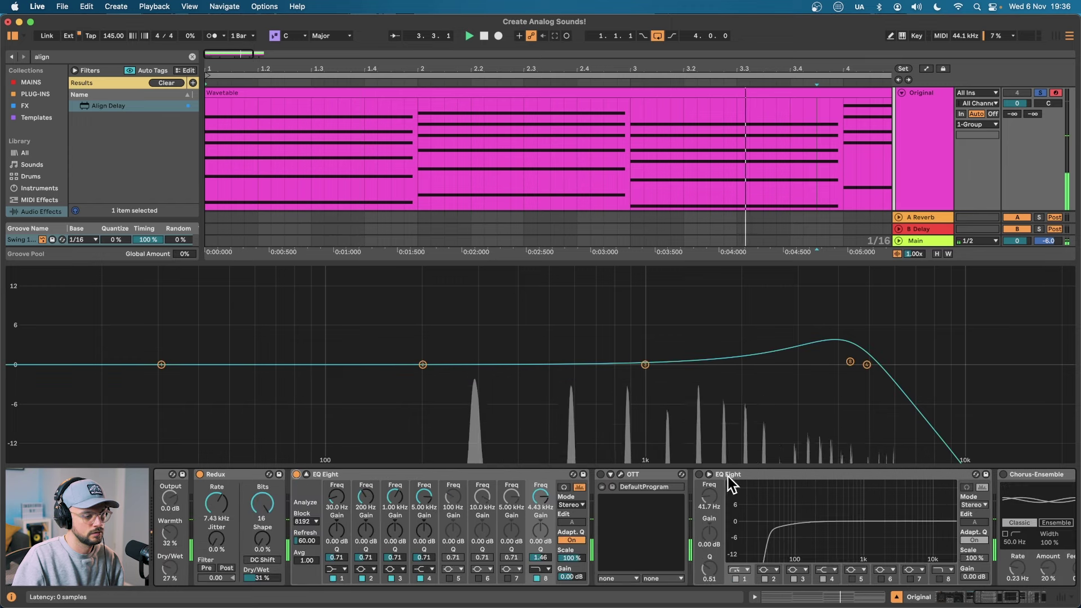
scroll(695, 474, "right", 15)
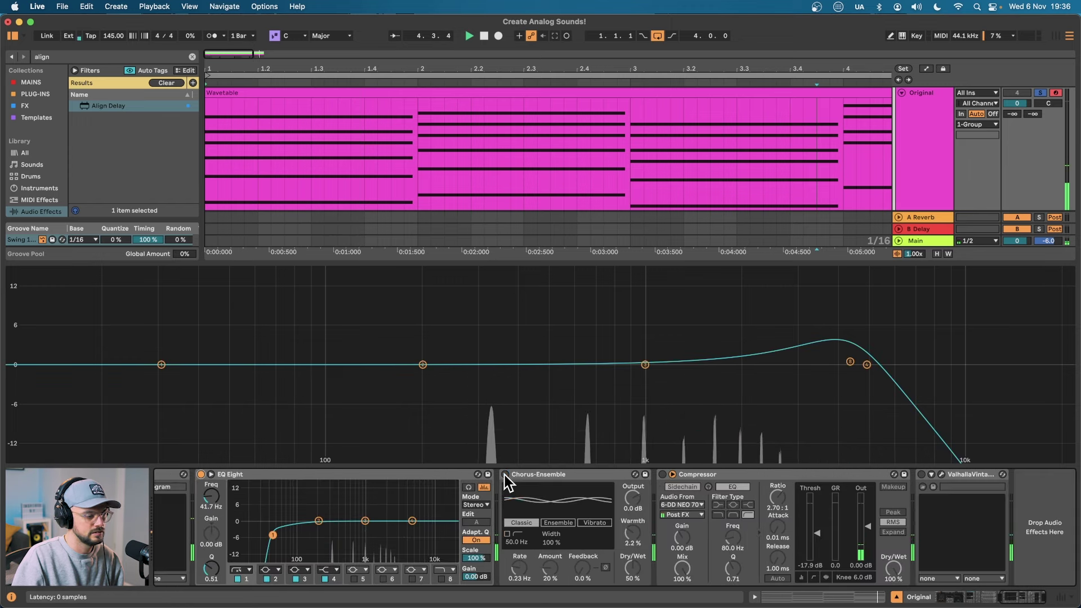
left_click(505, 475)
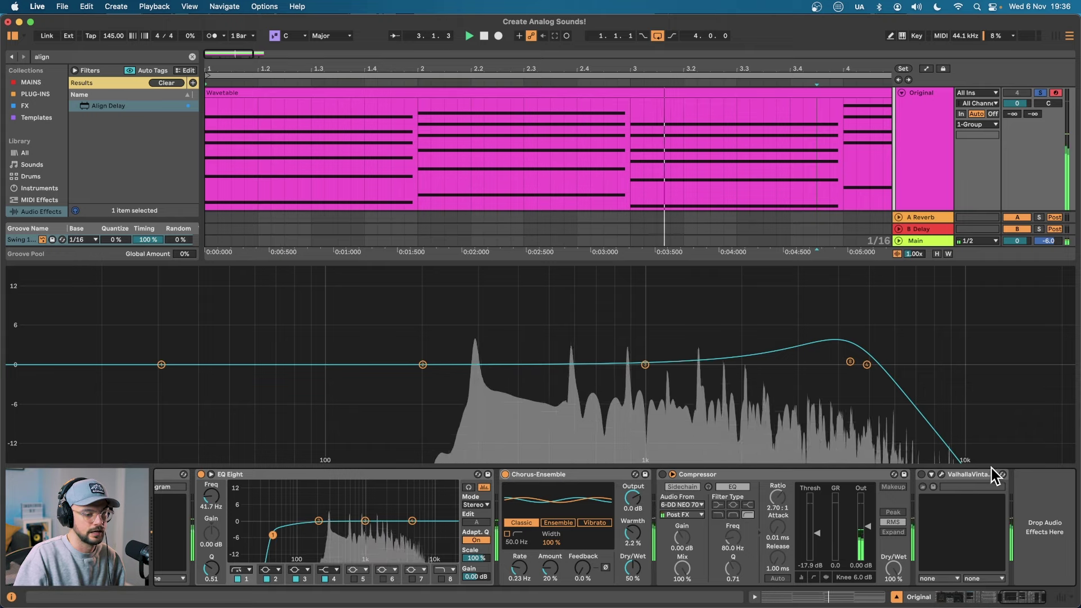
left_click(922, 474)
Set the reverb to 3.78 s decay, 39.6% mix, 760 Hz low cut, and raise the EQ low cut.
left_click(941, 475)
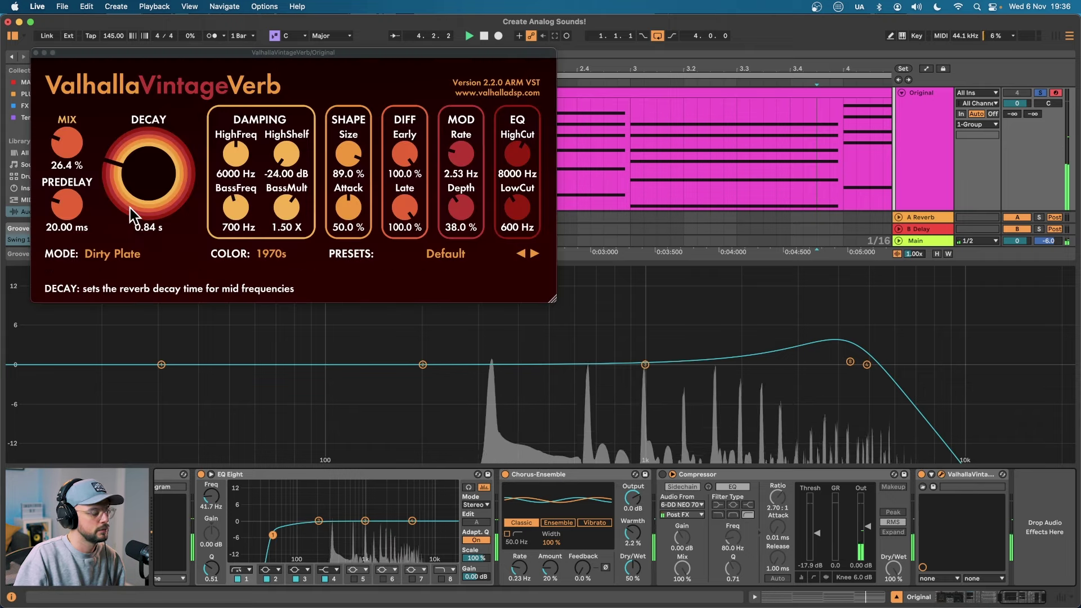
scroll(140, 179, "up", 10)
scroll(141, 179, "up", 5)
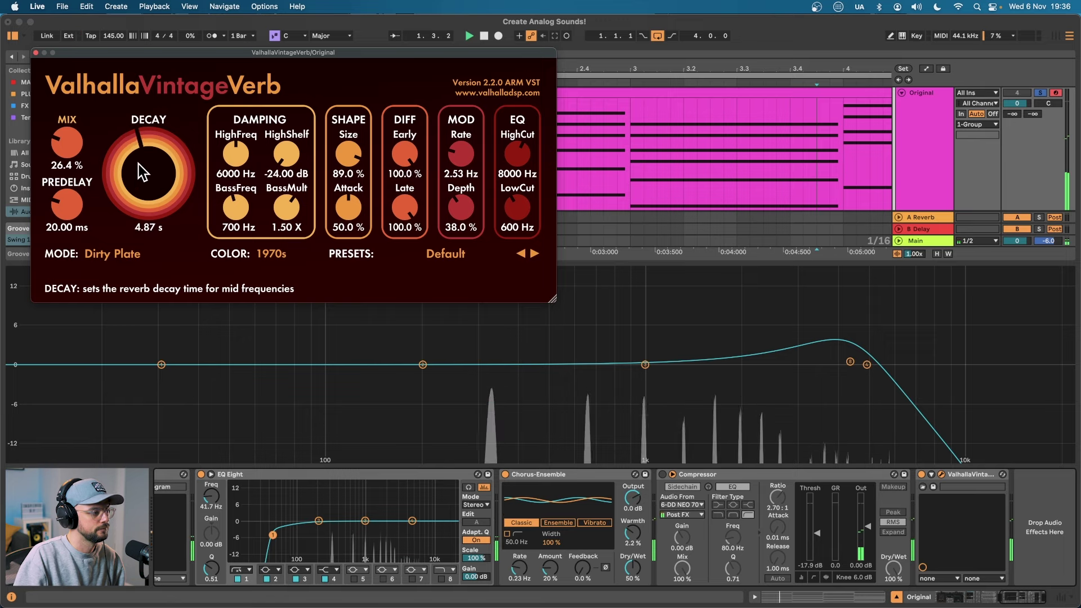
scroll(140, 178, "down", 4)
scroll(76, 147, "up", 3)
scroll(76, 147, "up", 3)
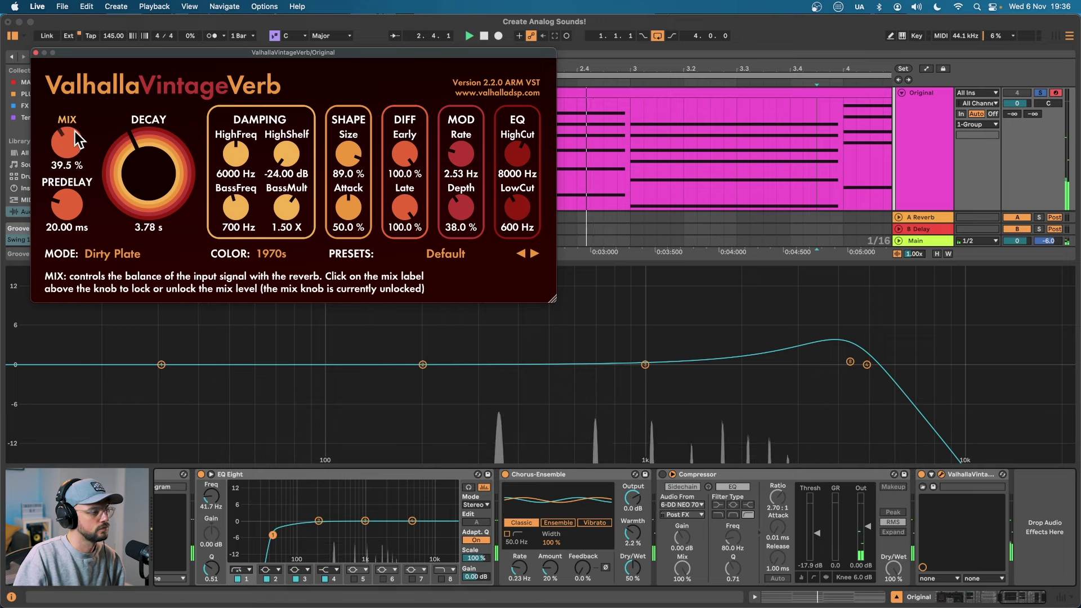
scroll(519, 203, "up", 2)
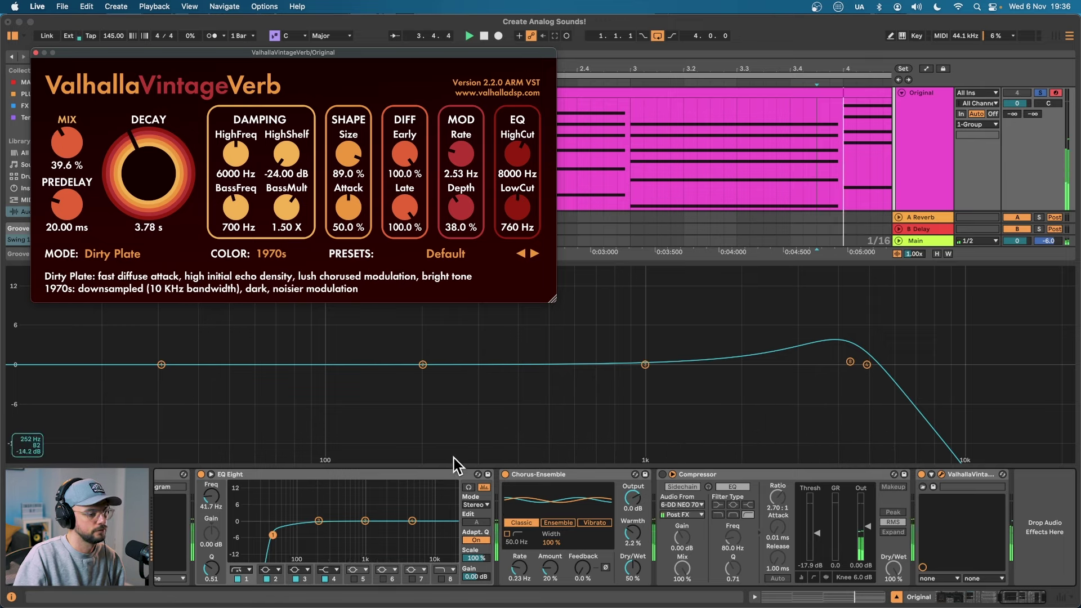
left_click(393, 501)
left_click_drag(273, 534, 343, 535)
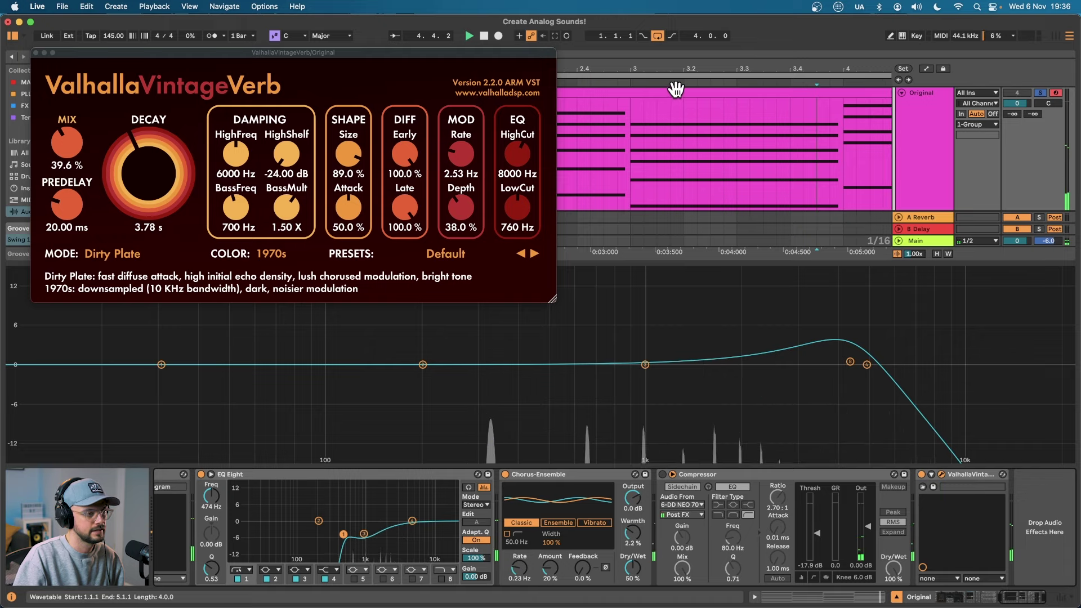
Set the pink Original track's volume to -7.9 dB and show its Wavetable device chain.
double_click(676, 89)
key("super+a")
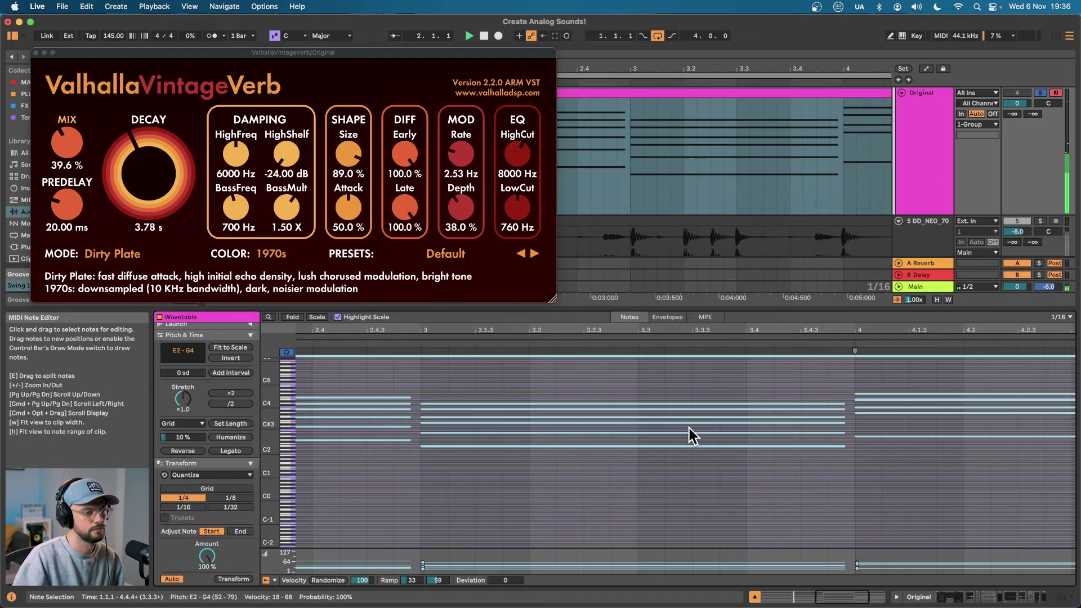
left_click(914, 160)
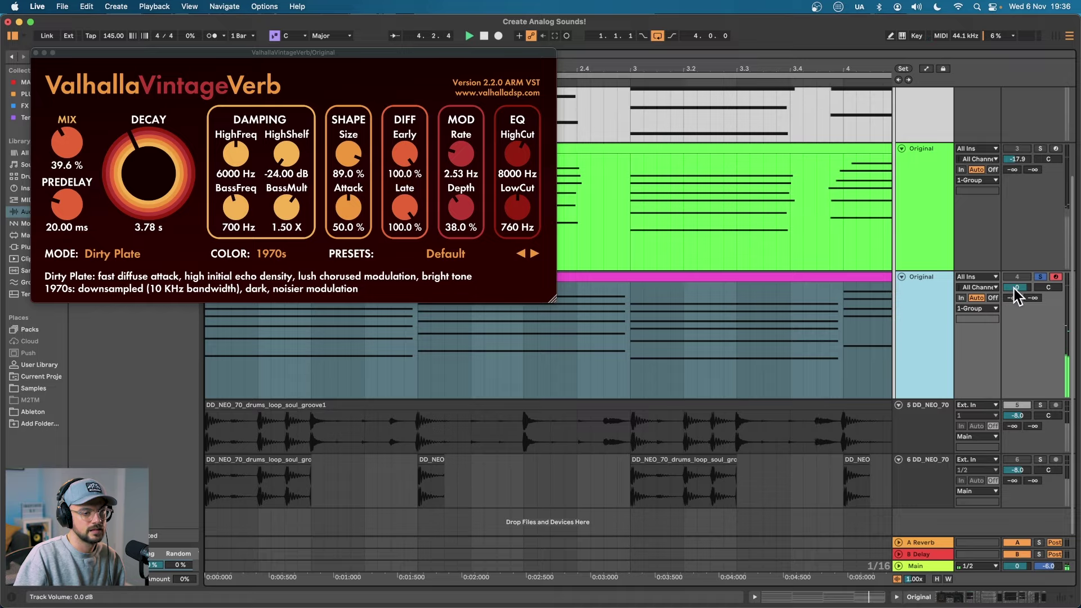
left_click(1016, 294)
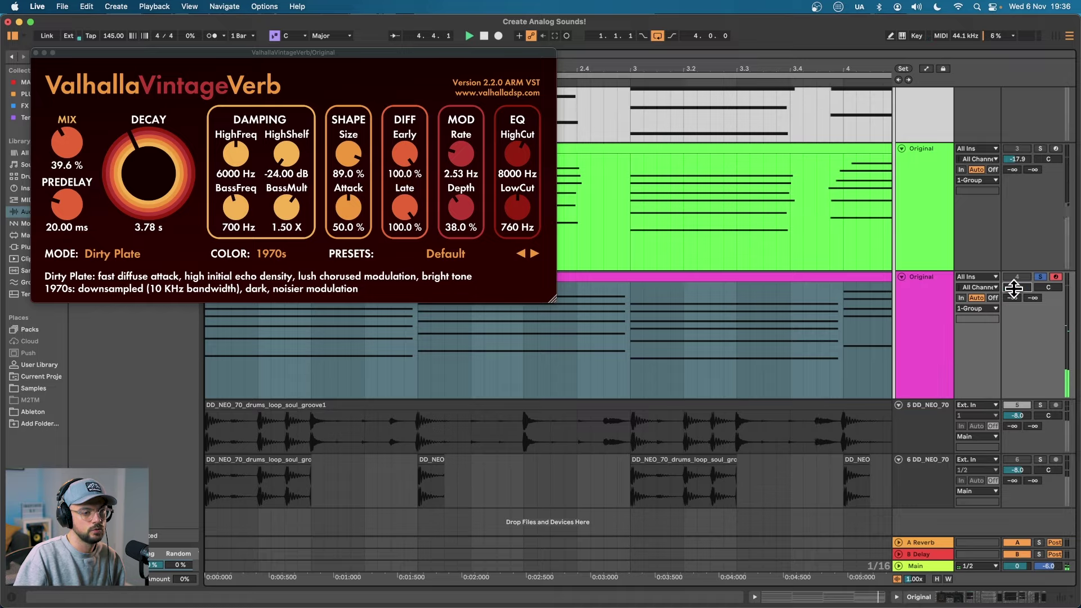
scroll(908, 225, "up", 3)
double_click(901, 221)
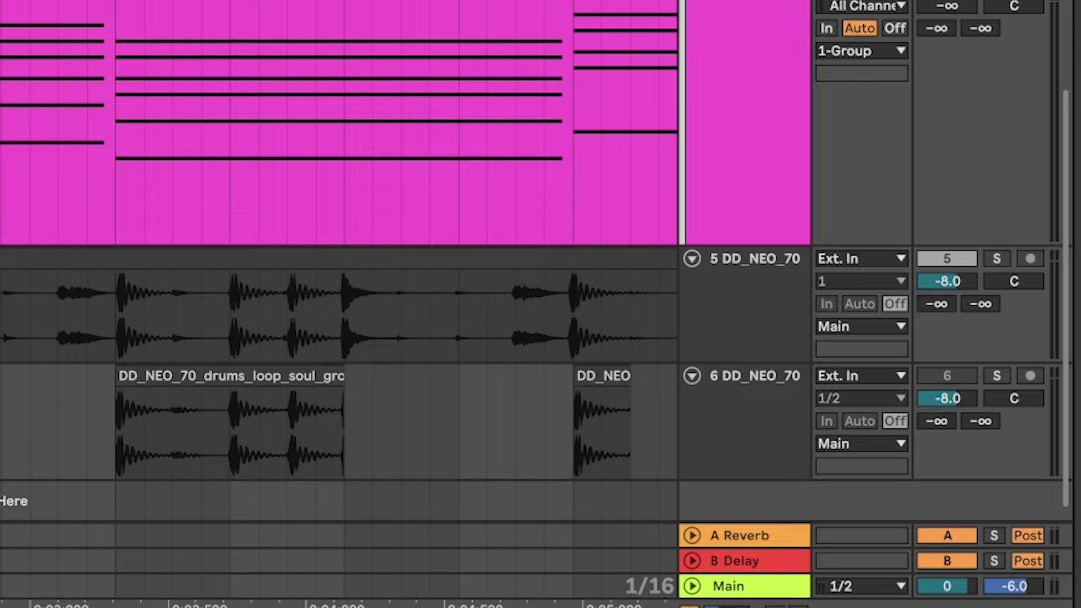
left_click_drag(1017, 189, 1017, 214)
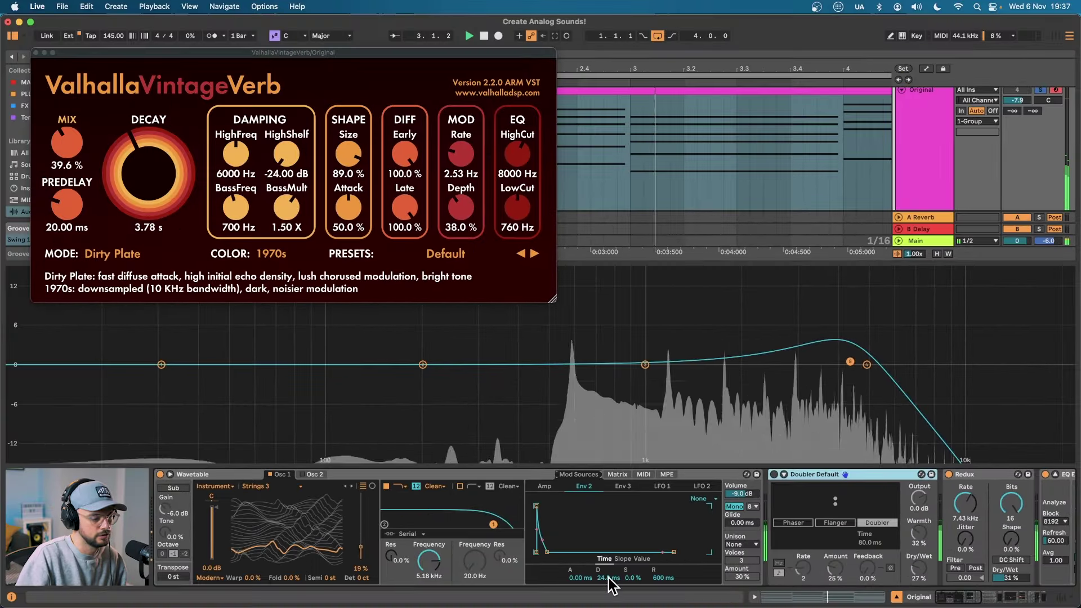
Lengthen the Amp envelope's decay to 1.88 s.
left_click(544, 486)
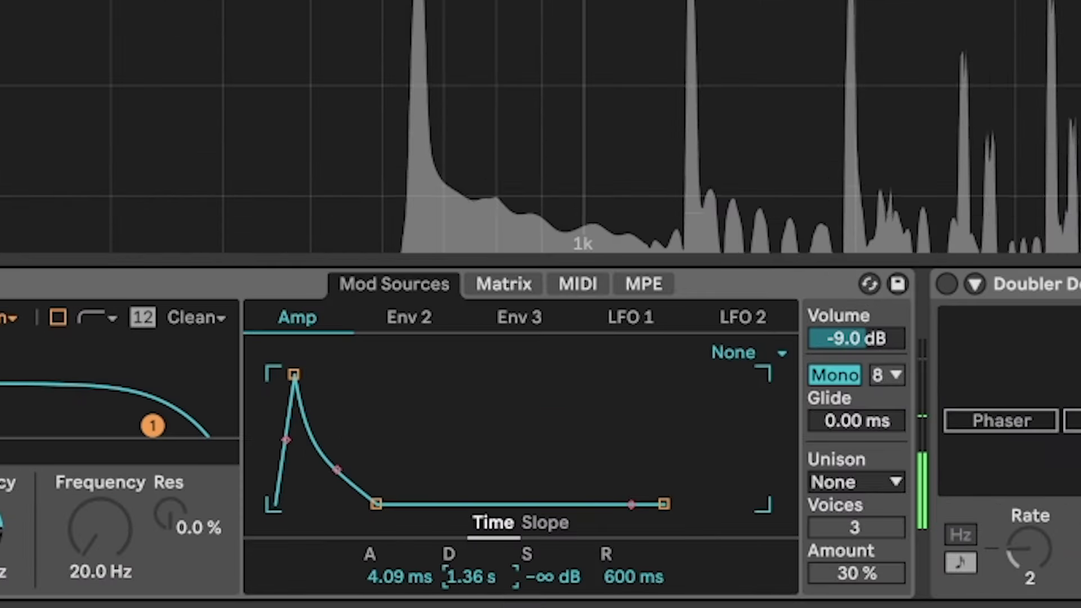
mouse_move(471, 577)
left_mouse_down()
mouse_move(470, 550)
mouse_move(477, 576)
left_mouse_up()
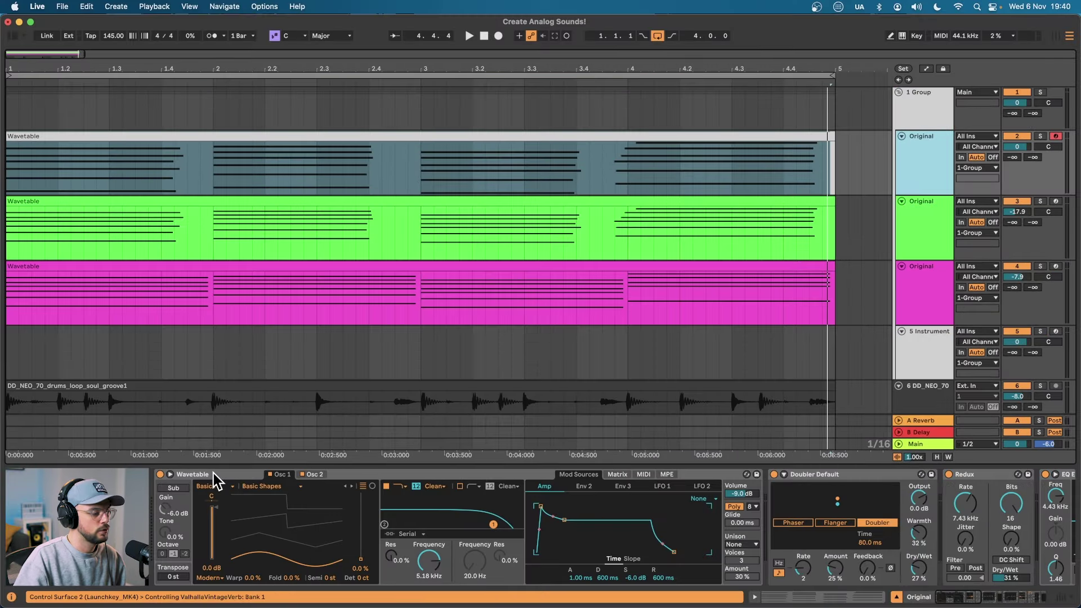
Group the green track's Wavetable and all its effects into an Instrument Rack.
scroll(225, 506, "right", 10)
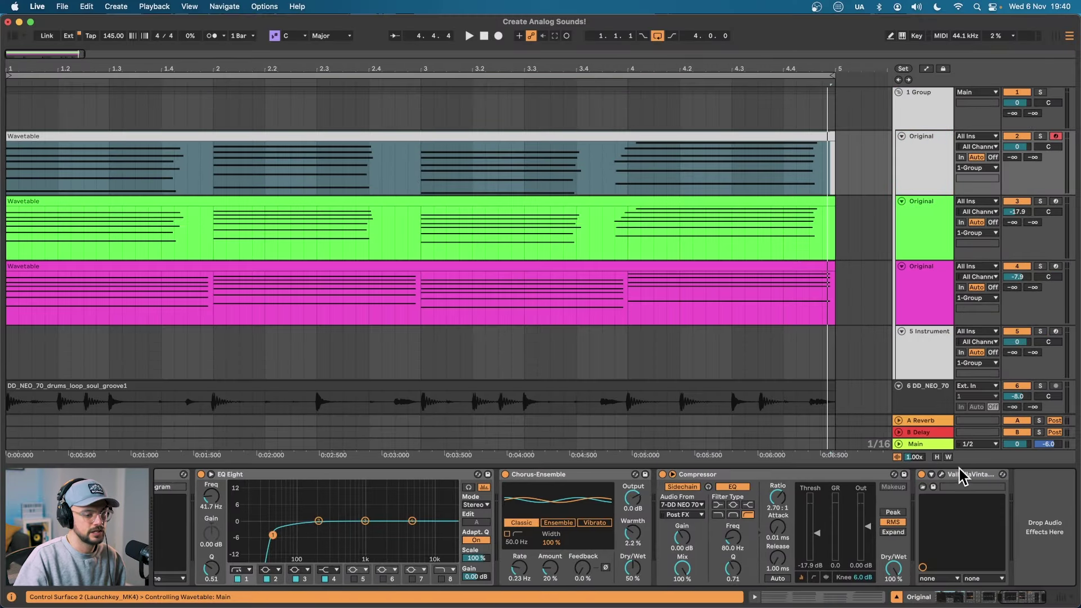
left_click(890, 289)
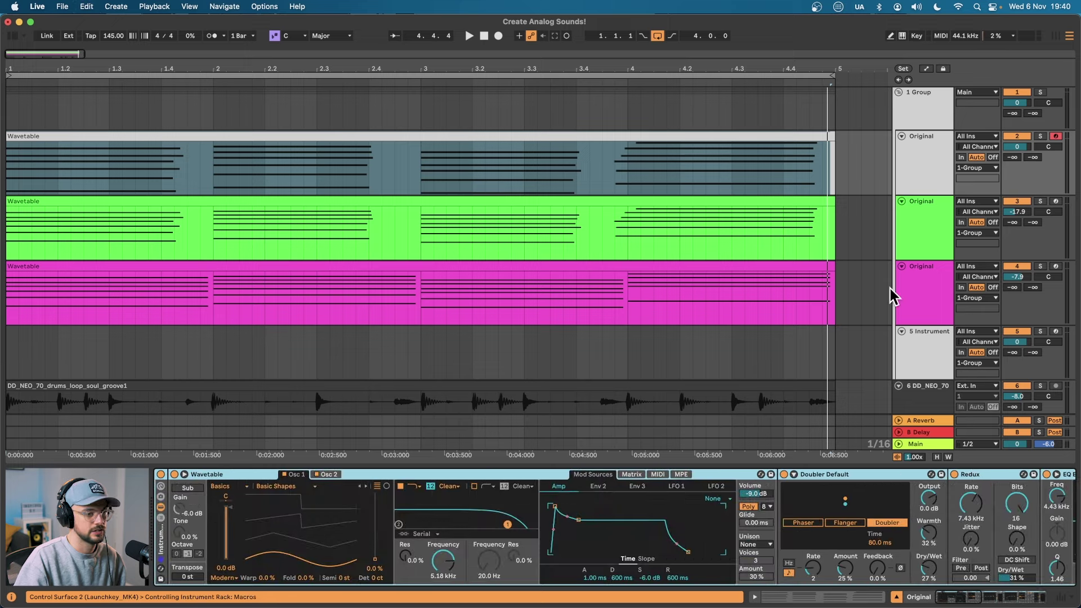
left_click(926, 213)
scroll(439, 496, "left", 10)
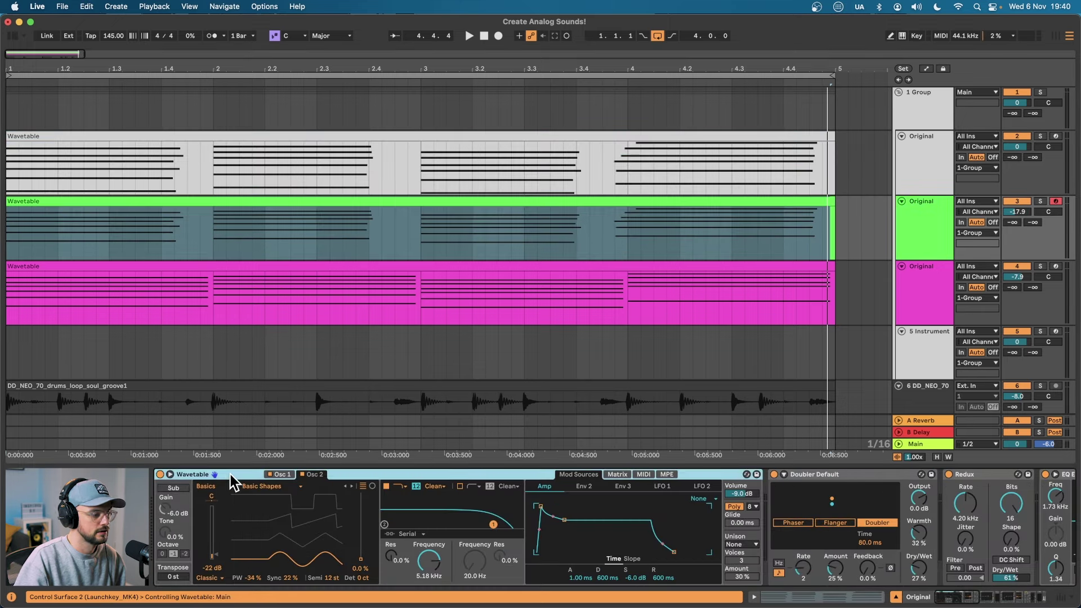
right_click(230, 481)
key("Escape")
scroll(259, 478, "right", 10)
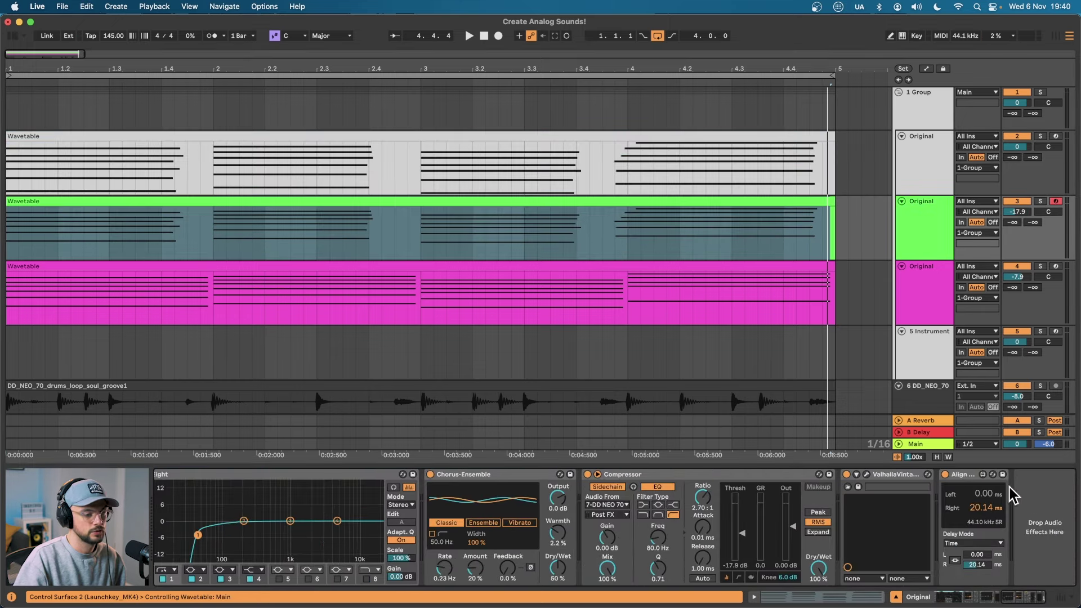
left_click(967, 477, "shift")
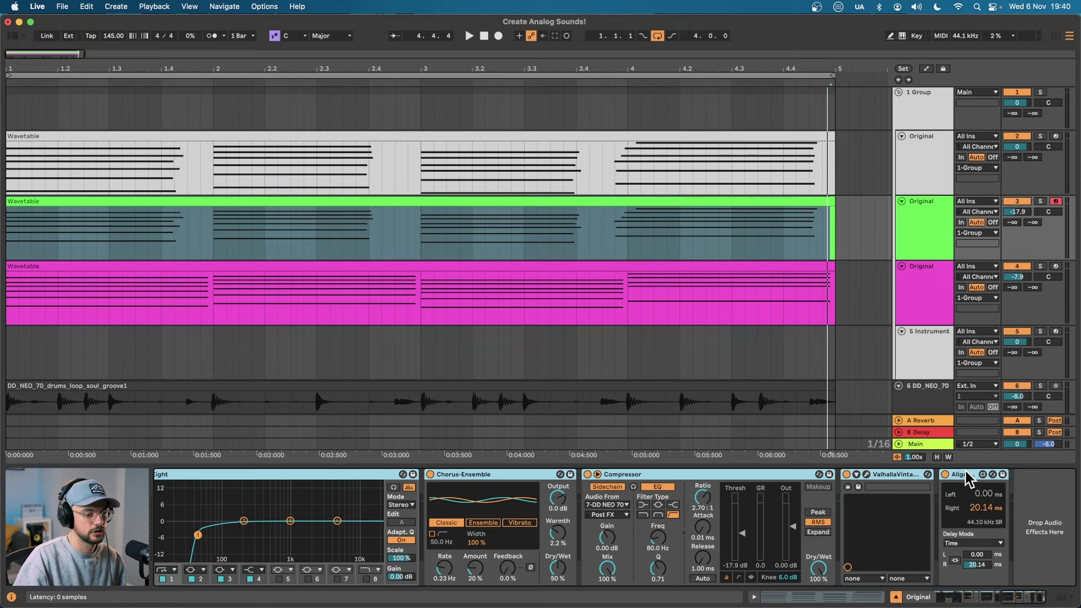
key("super+g")
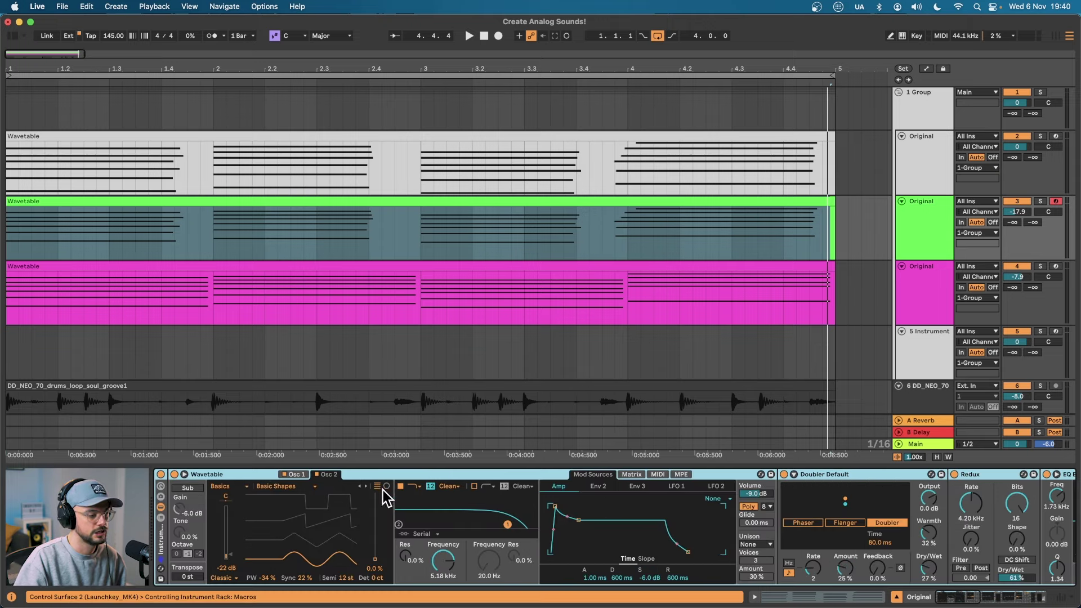
Move the first synth track's rack into track 5's Instrument Rack.
left_click(919, 178)
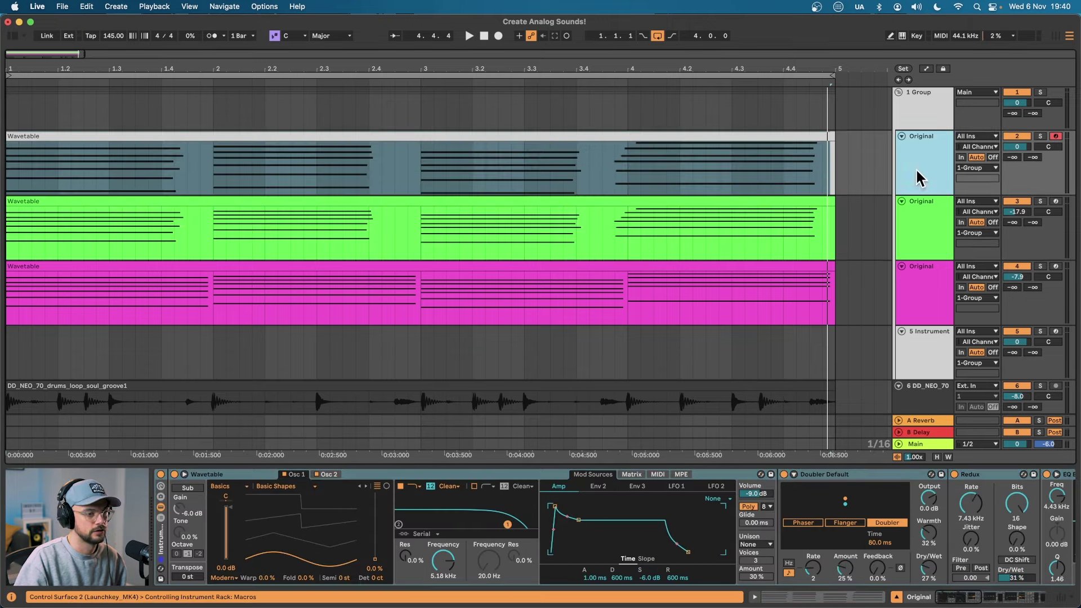
left_click(164, 547)
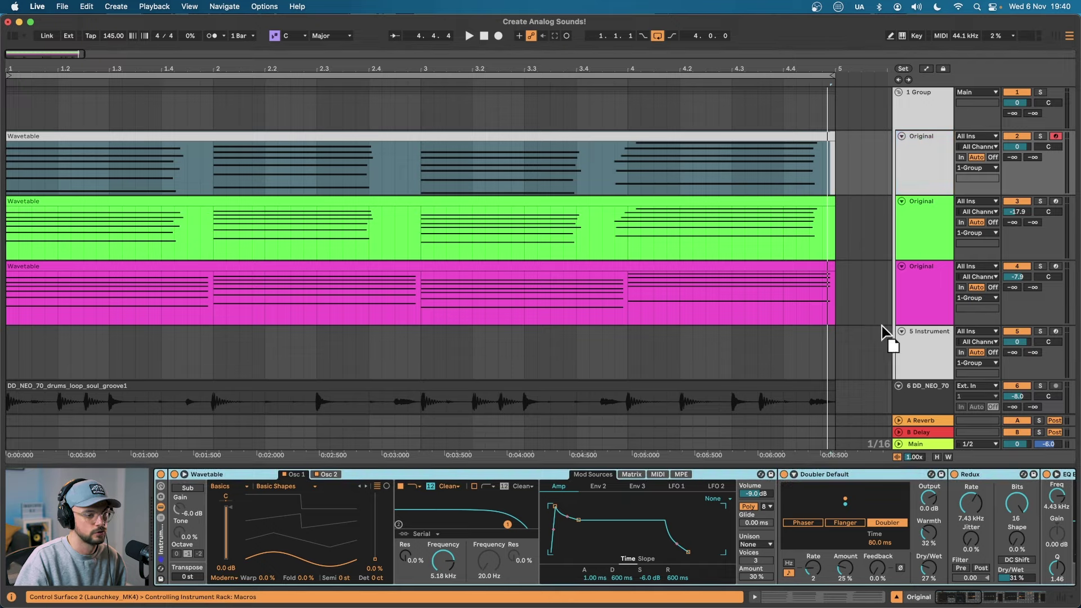
left_click_drag(915, 354, 192, 511)
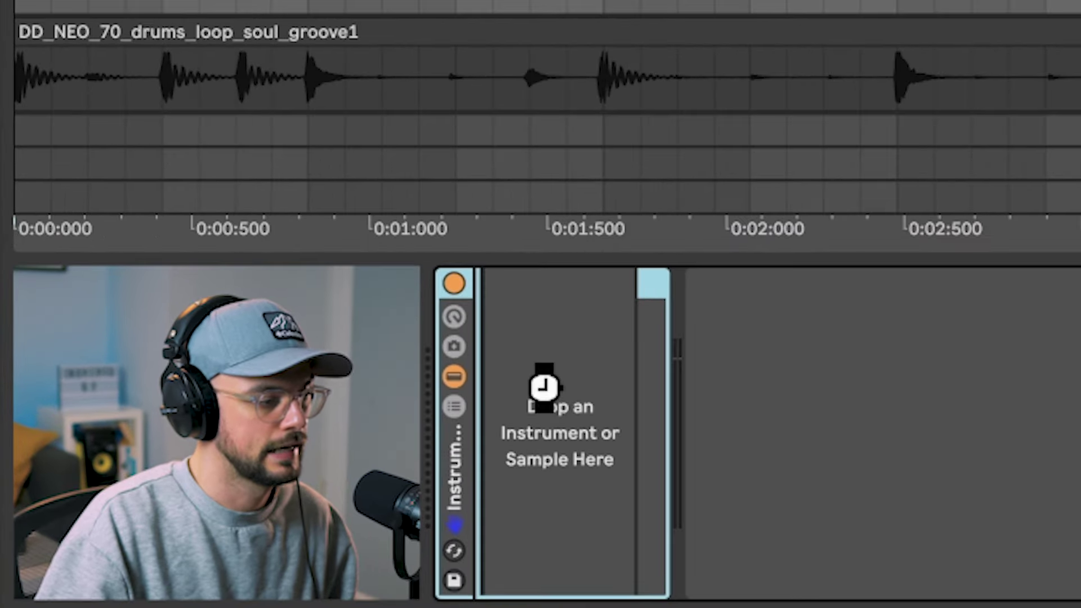
Add the green synth and pink strings synth as second and third chains in track 5's Instrument Rack.
left_click(454, 405)
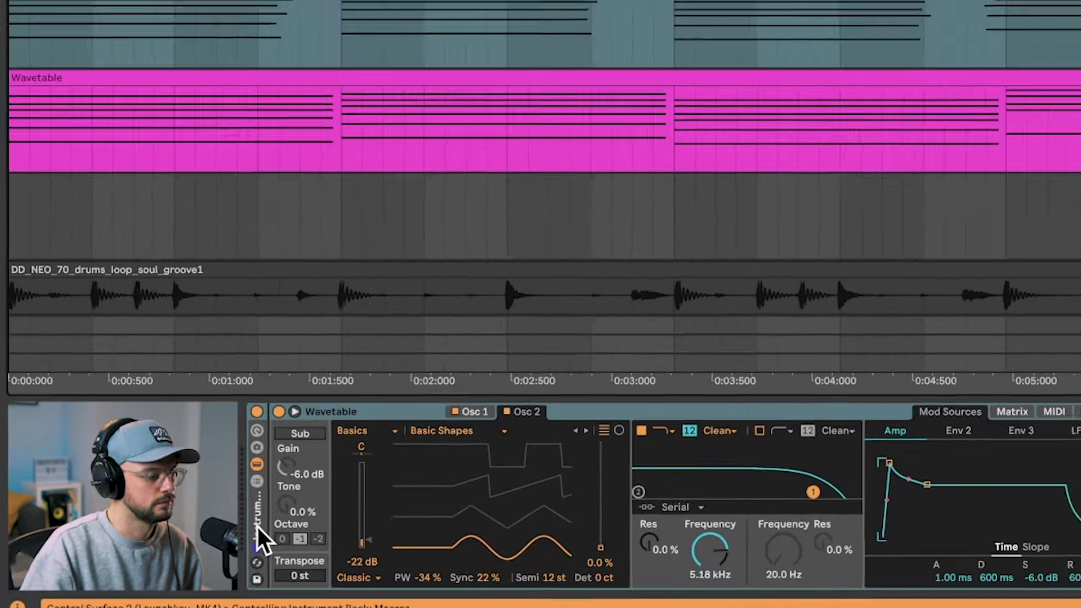
left_click_drag(379, 575, 1080, 42)
left_click_drag(939, 360, 735, 404)
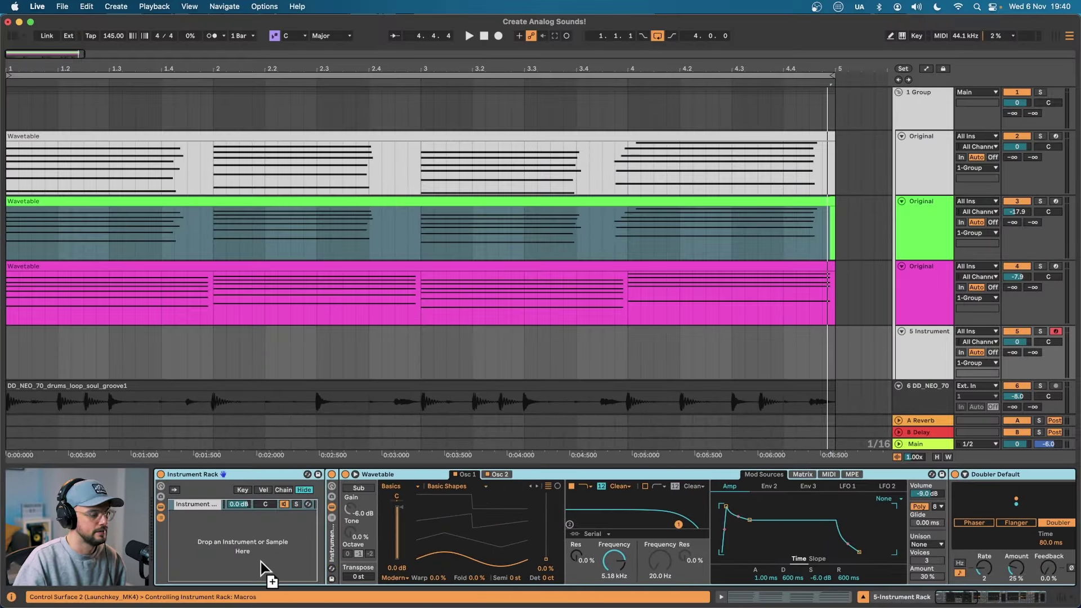
left_click_drag(262, 569, 262, 566)
left_click_drag(918, 270, 273, 553)
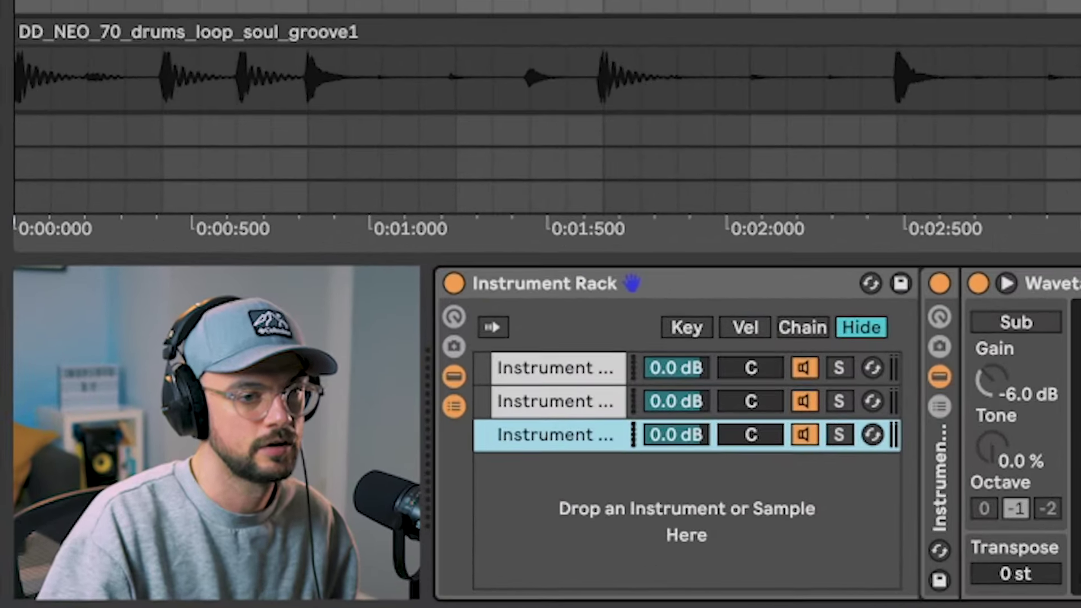
Set the second chain's volume to -17 dB.
left_click(698, 367)
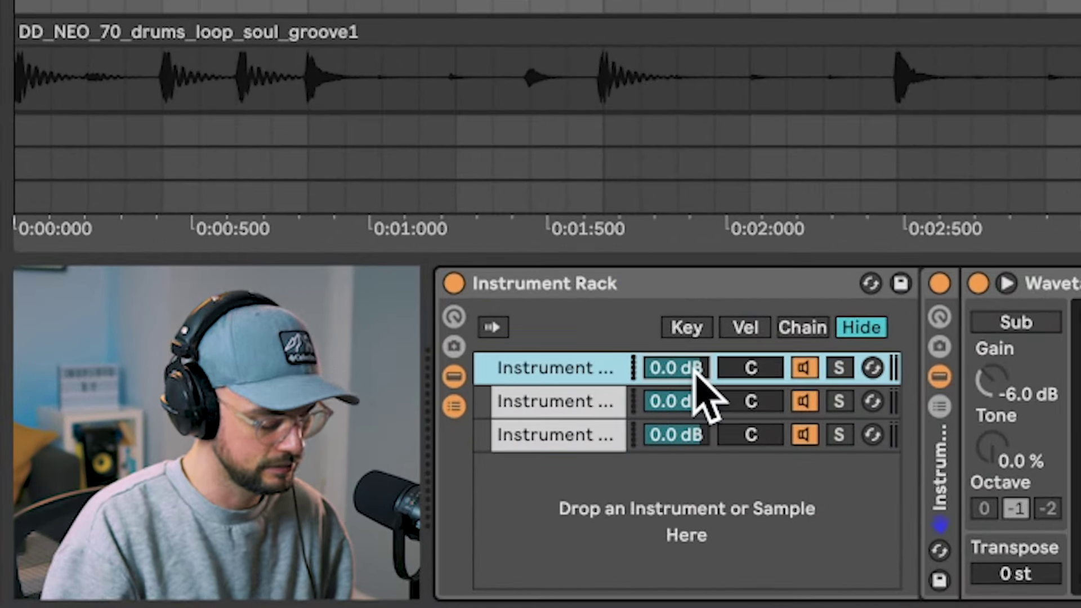
left_click(702, 397)
type("-17")
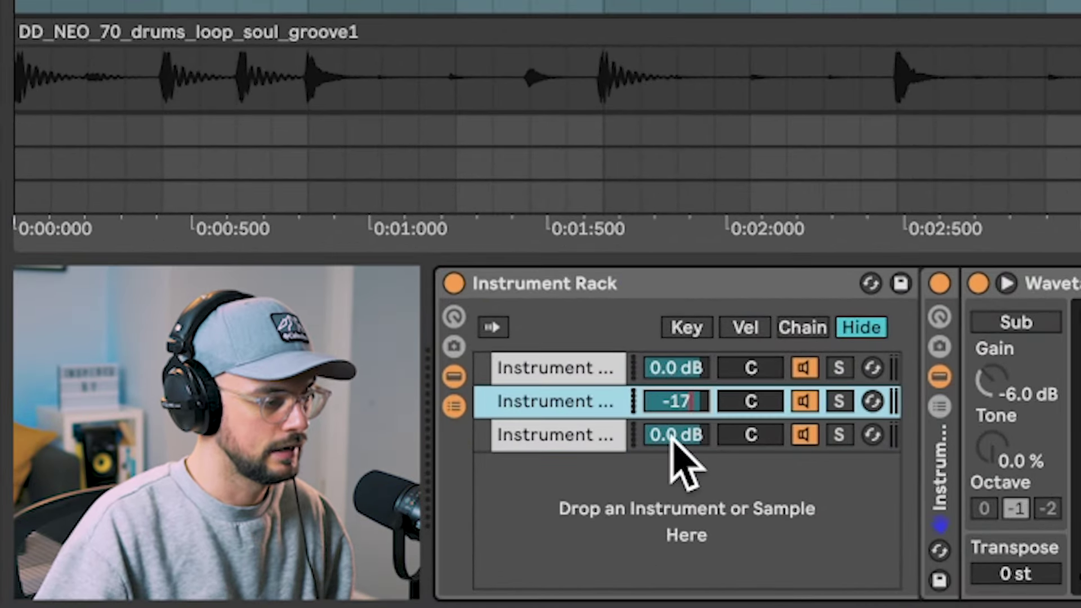
left_click(674, 437)
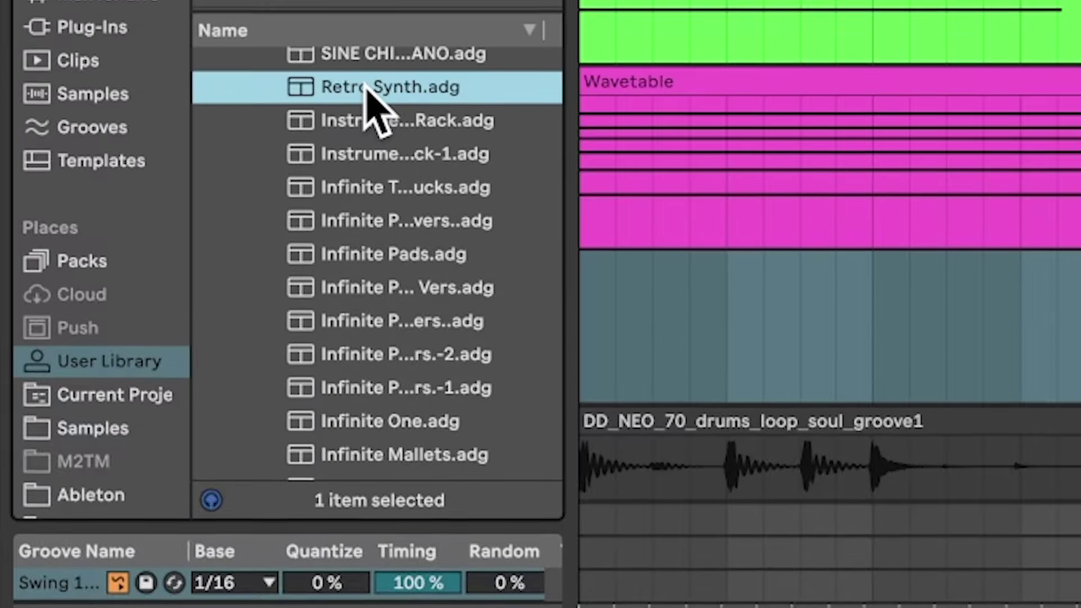